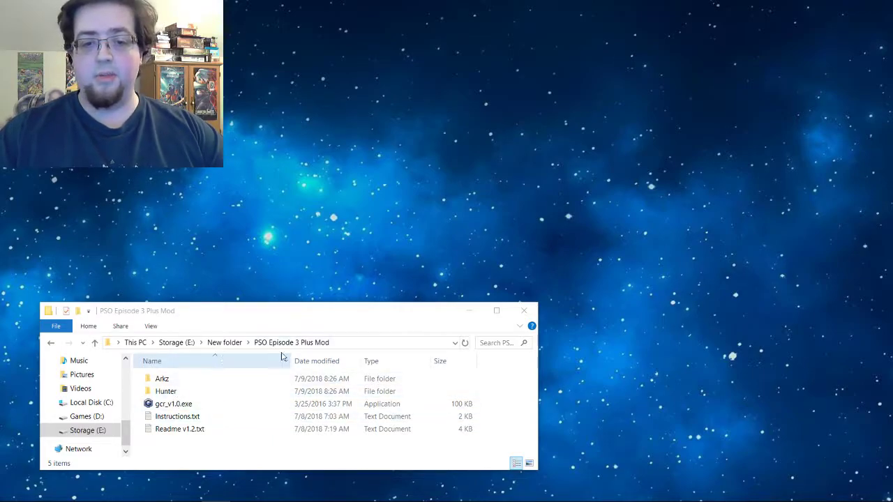
Step: Look inside the Hunter mod folder, then open the PSO Episode 3 Plus Mod folder
double_click(170, 392)
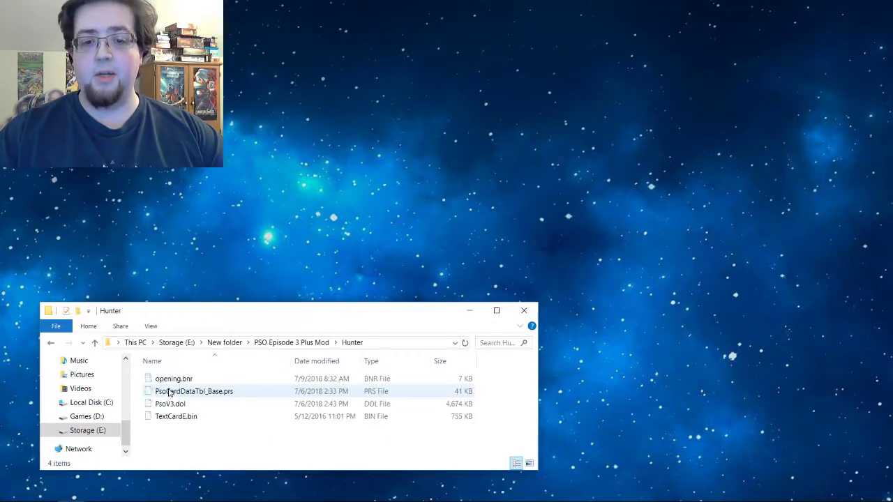
key("BackSpace")
key("BackSpace")
left_click(251, 392)
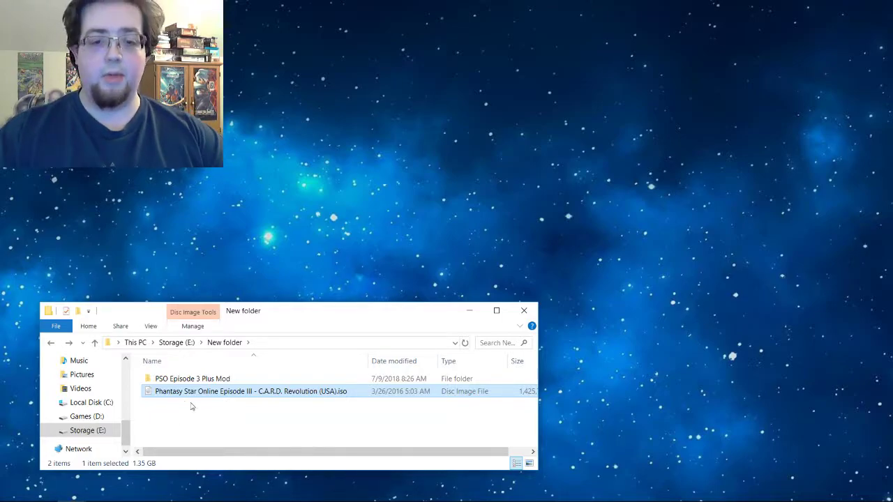
double_click(190, 379)
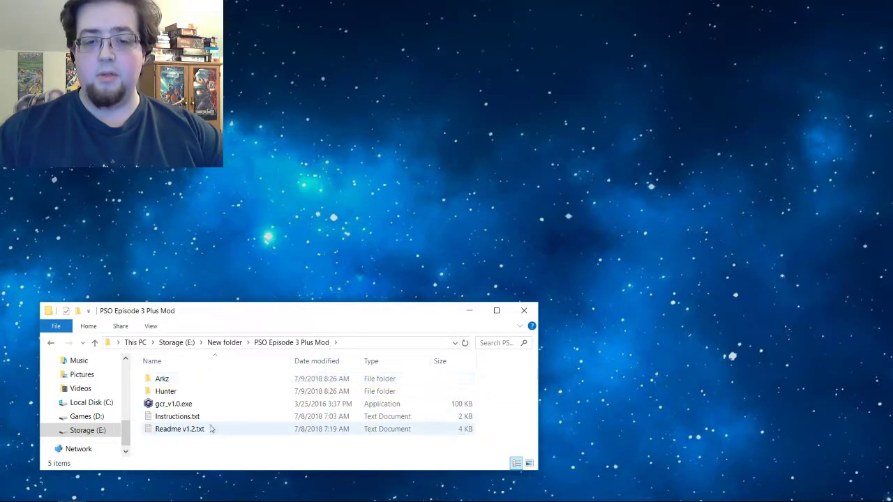
Step: Launch gcr_v1.0.exe and arrange it beside File Explorer, which is back at New folder
double_click(174, 404)
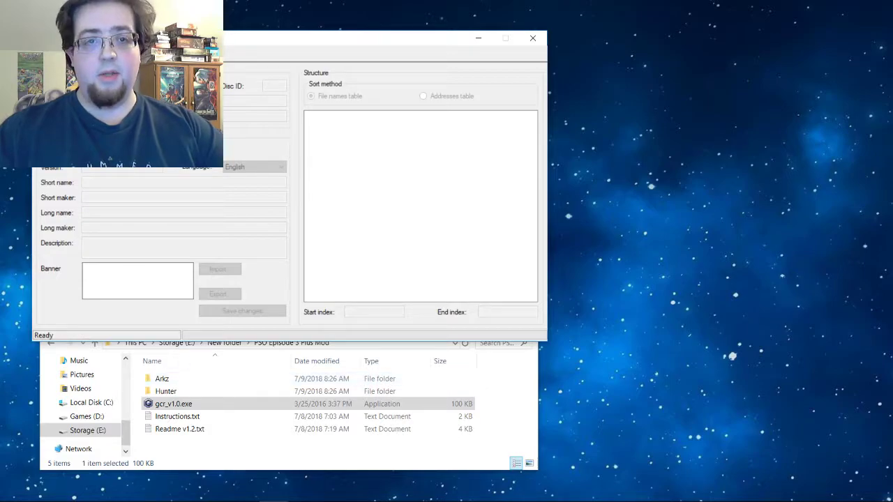
left_click_drag(164, 42, 418, 43)
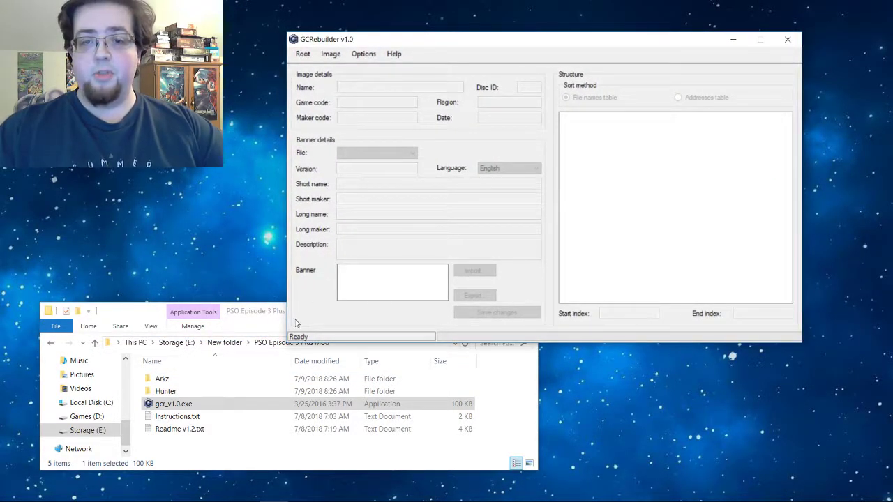
left_click(192, 443)
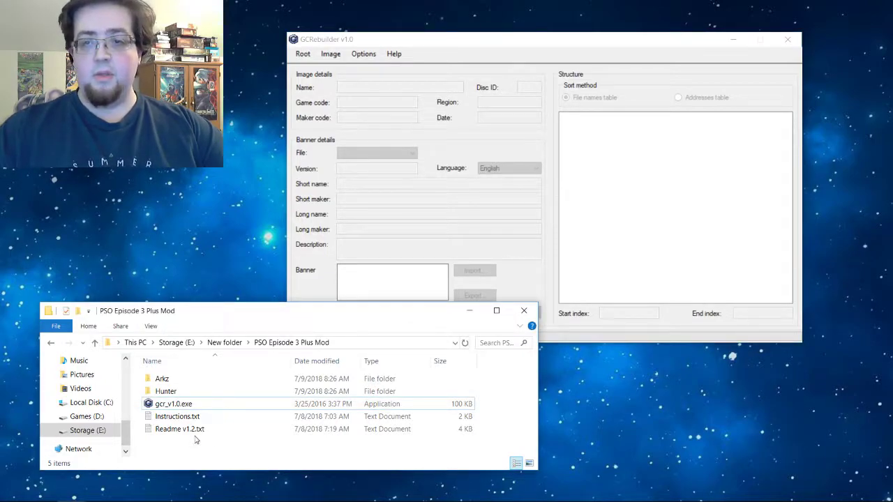
key("alt+Left")
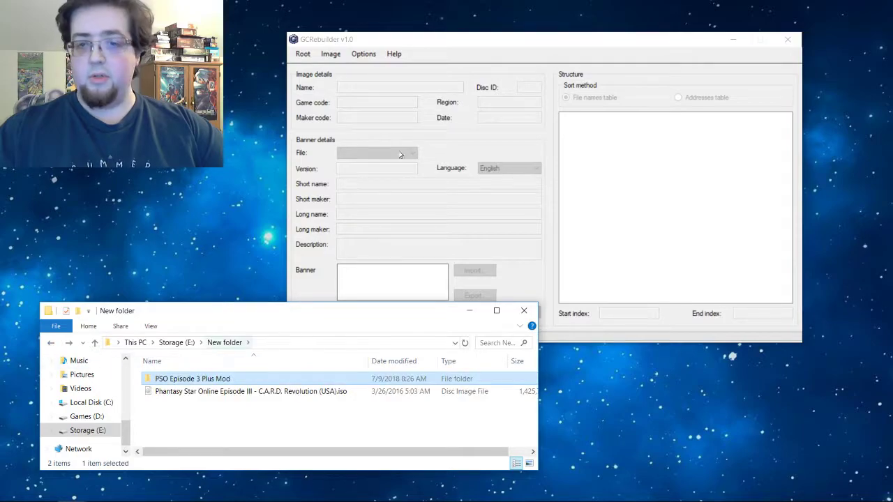
left_click(334, 53)
Step: Load the Phantasy Star Online Episode III ISO via Image > Open
left_click(333, 57)
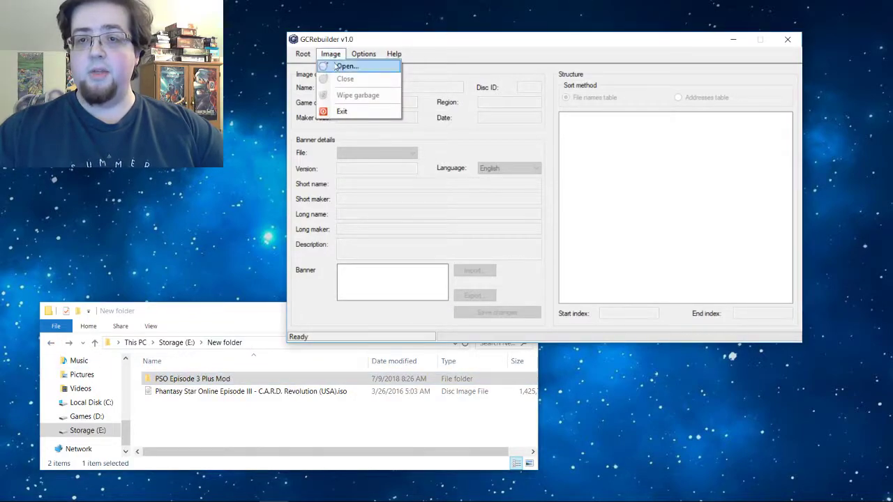
left_click(344, 67)
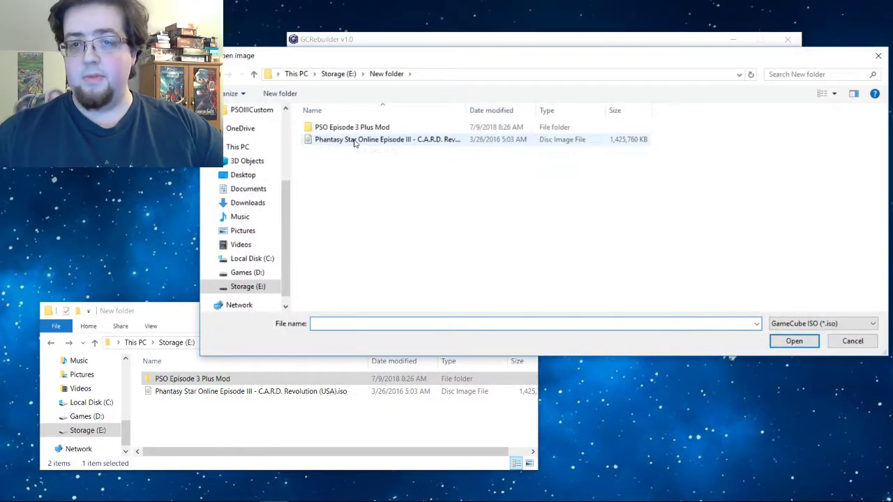
left_click(355, 141)
left_click(789, 343)
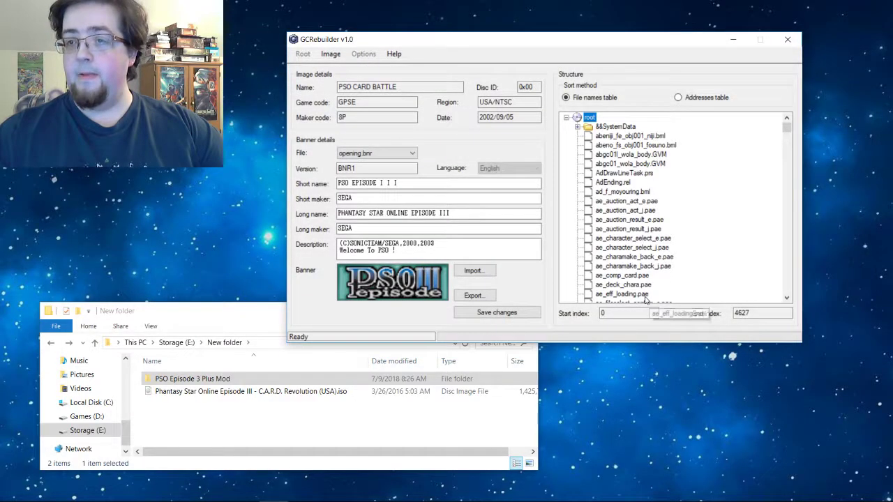
Step: Export the entire root tree to Storage (E:) > New folder, then reposition both windows
right_click(591, 118)
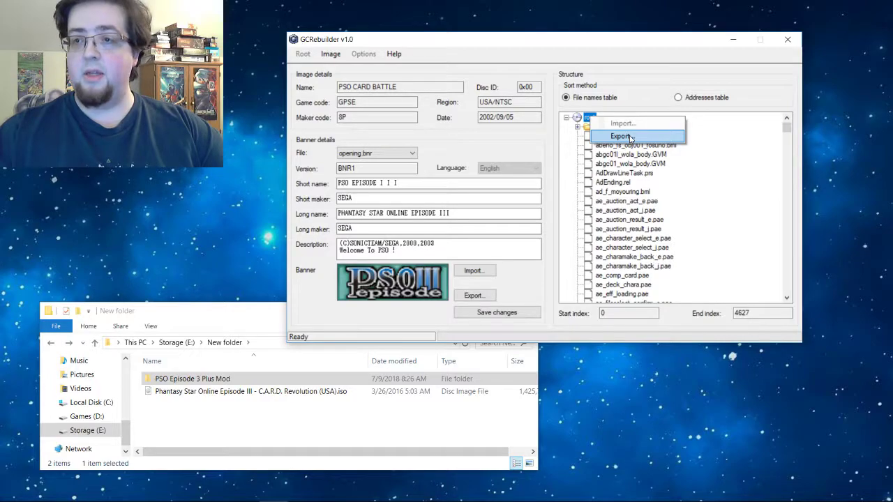
left_click(621, 136)
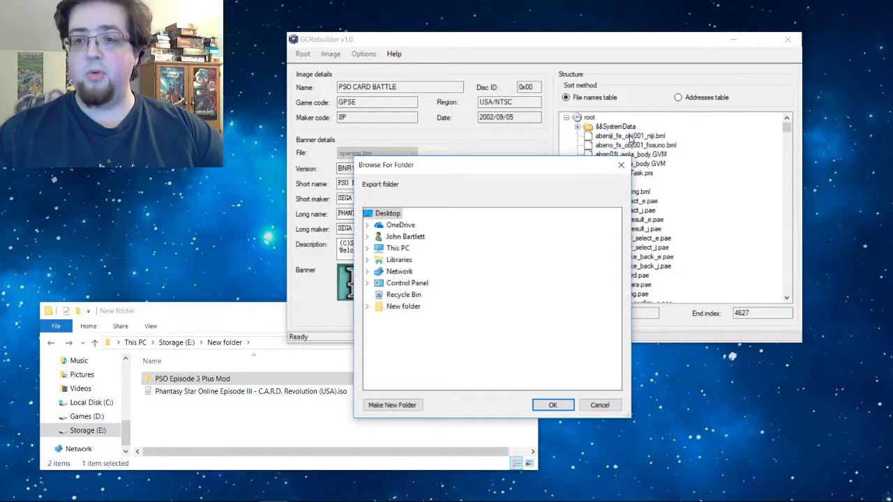
left_click(367, 248)
scroll(375, 335, "down", 2)
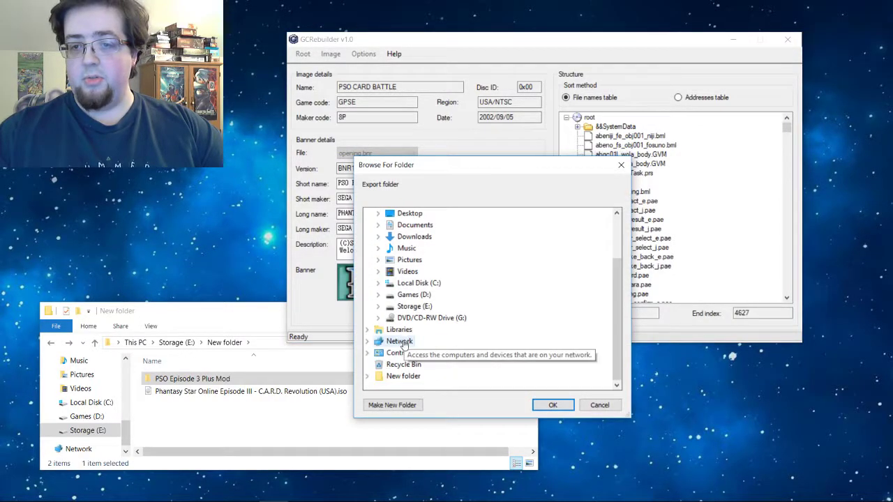
left_click(378, 314)
left_click(422, 352)
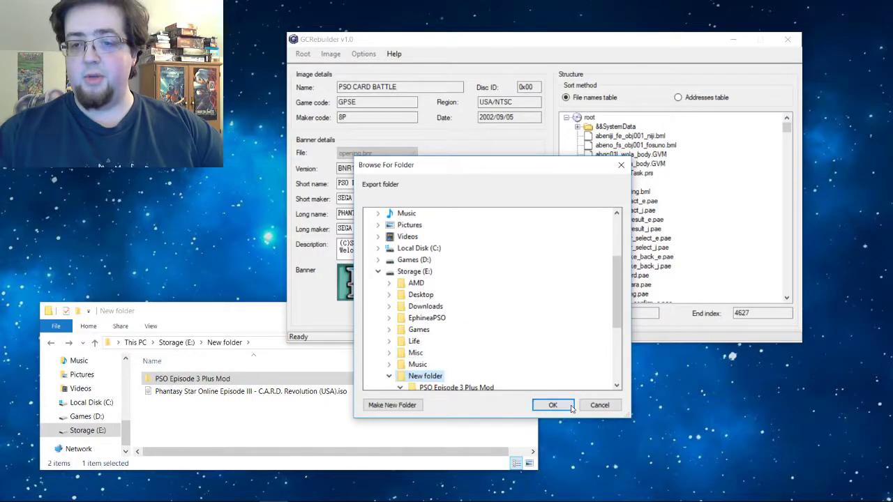
left_click(565, 406)
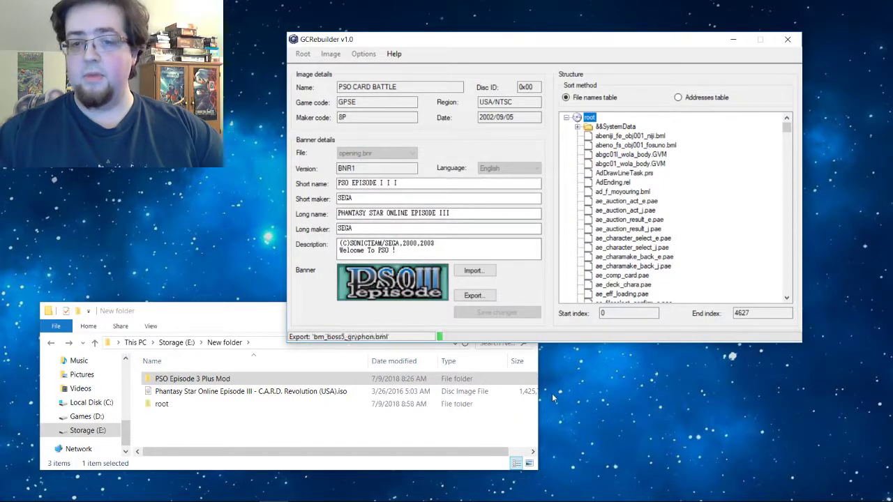
left_click_drag(505, 40, 546, 20)
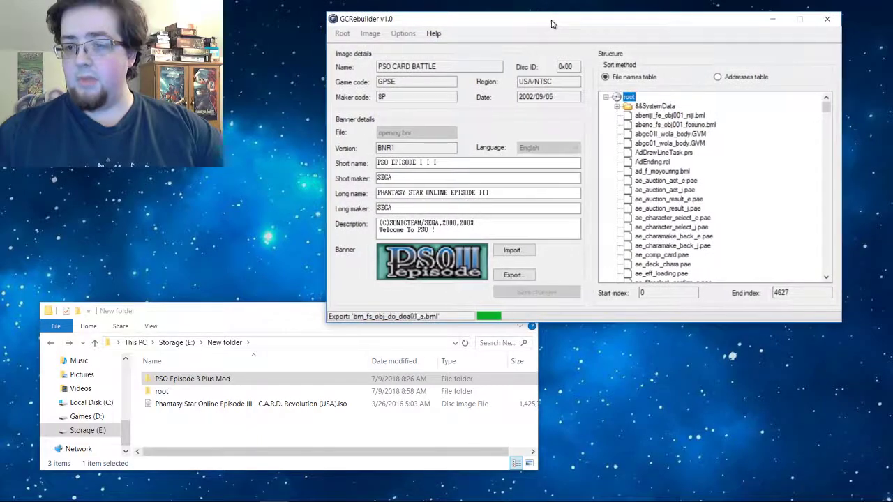
left_click_drag(275, 316, 283, 341)
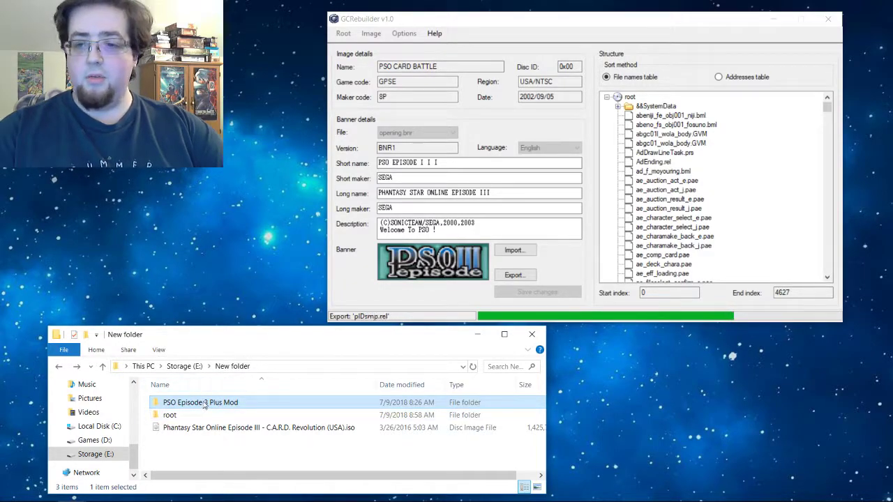
Step: Copy all four files from the Arkz mod folder
double_click(205, 404)
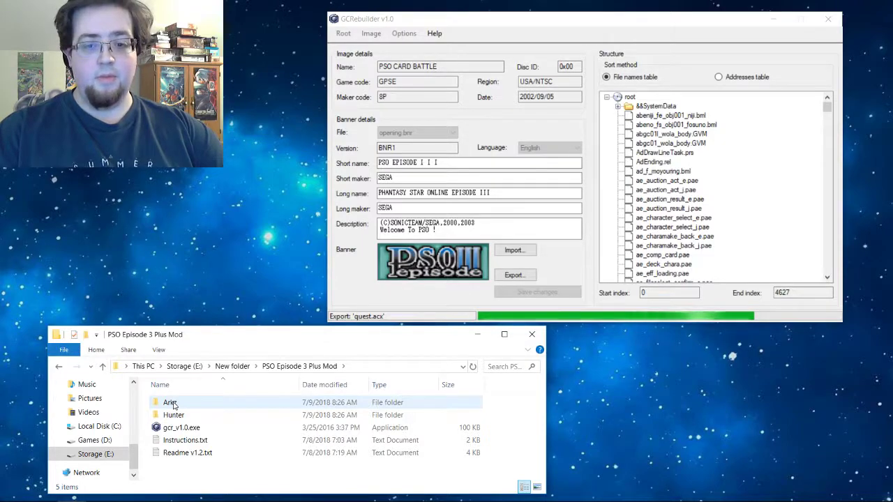
double_click(173, 404)
key("ctrl+a")
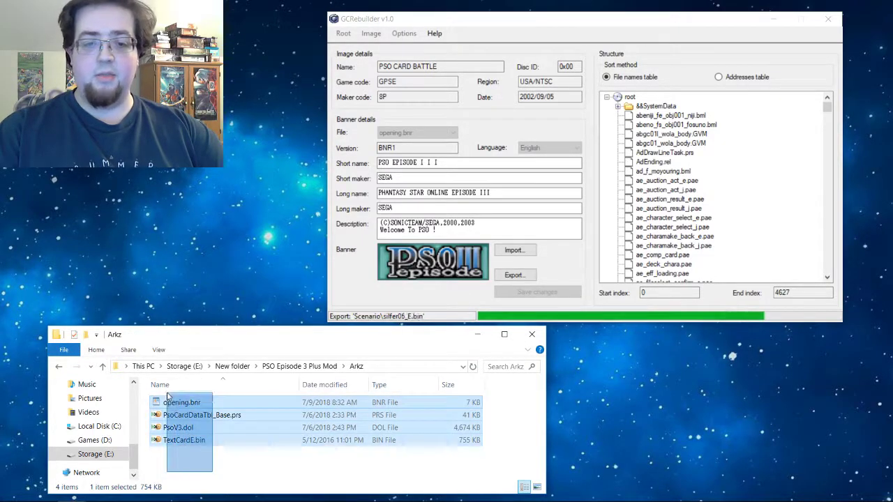
right_click(184, 405)
left_click(209, 333)
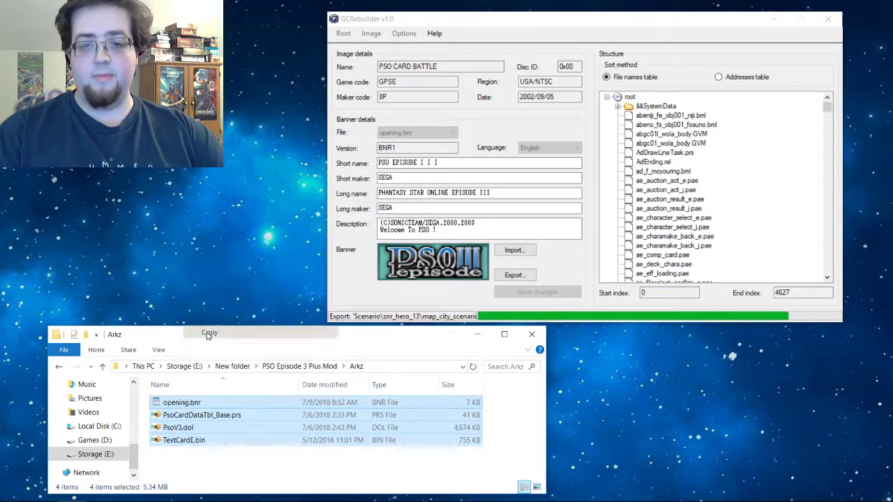
Step: Paste the Arkz files into New folder\root, replacing the existing files
left_click(58, 368)
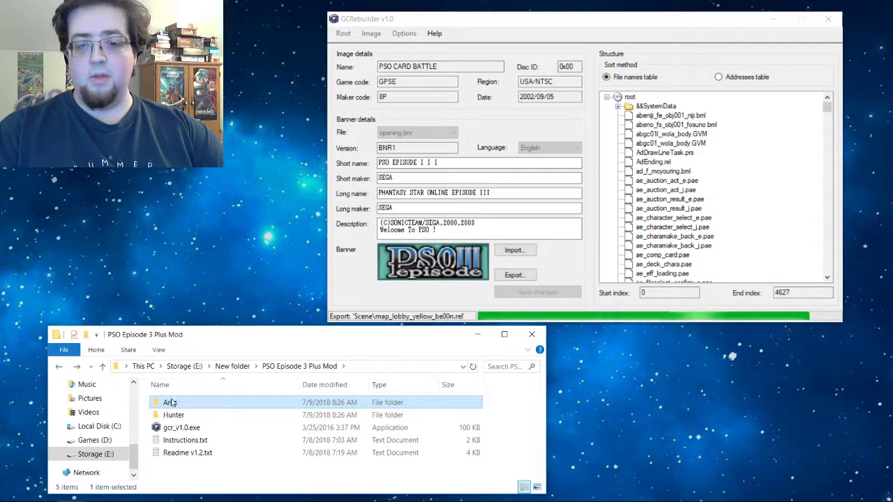
left_click(58, 367)
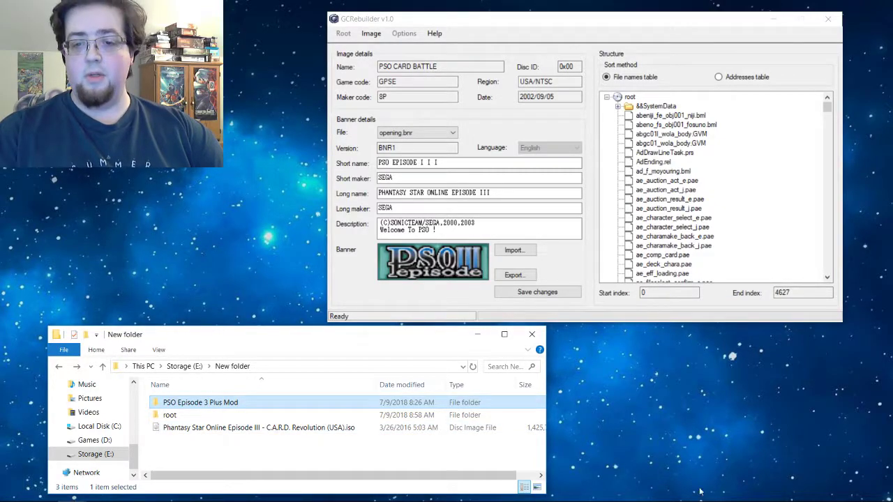
double_click(170, 415)
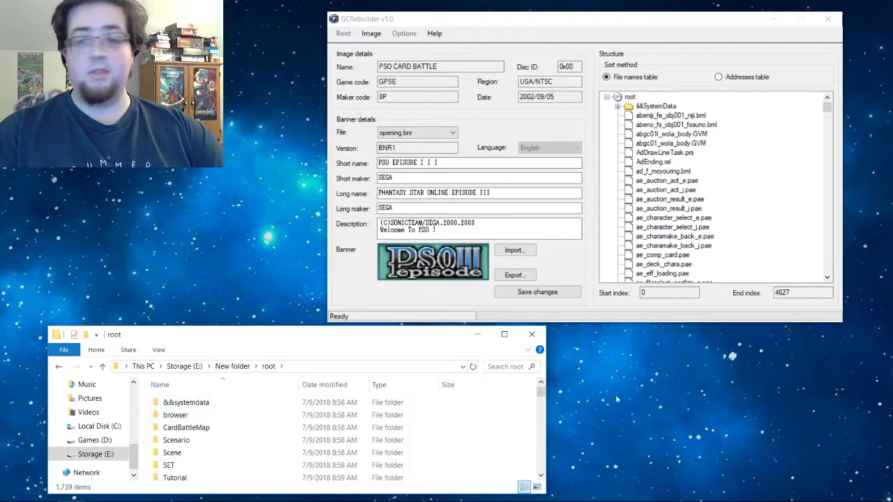
right_click(497, 412)
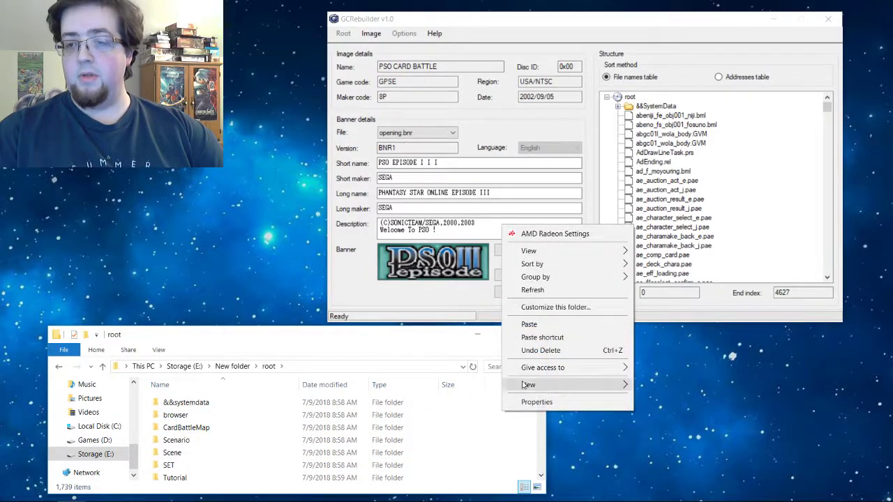
left_click(530, 326)
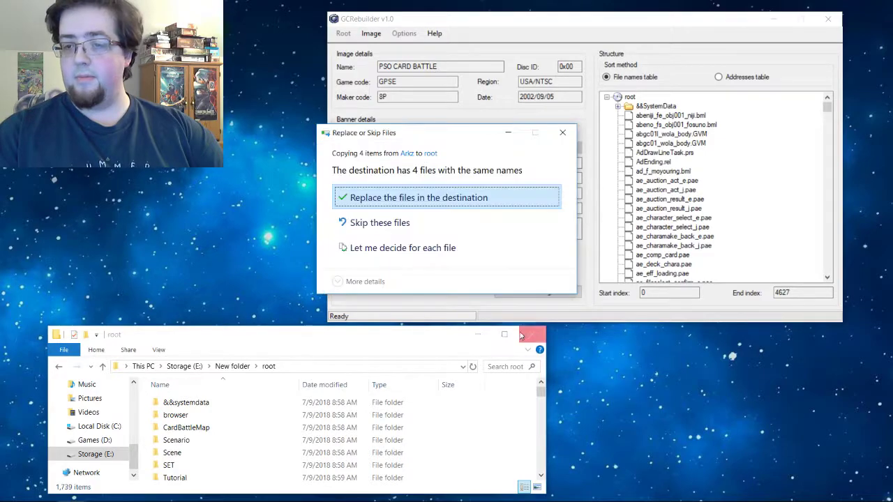
left_click(405, 197)
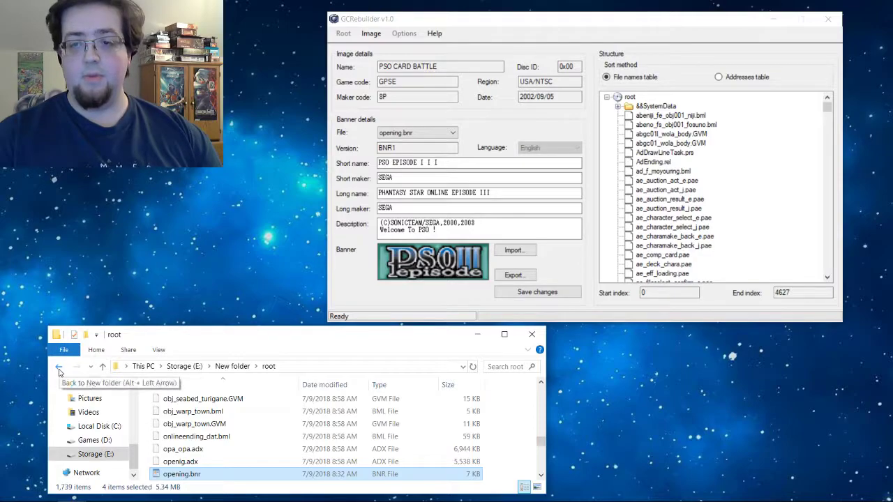
Step: Close the loaded Phantasy Star Online Episode III disc image
left_click(480, 33)
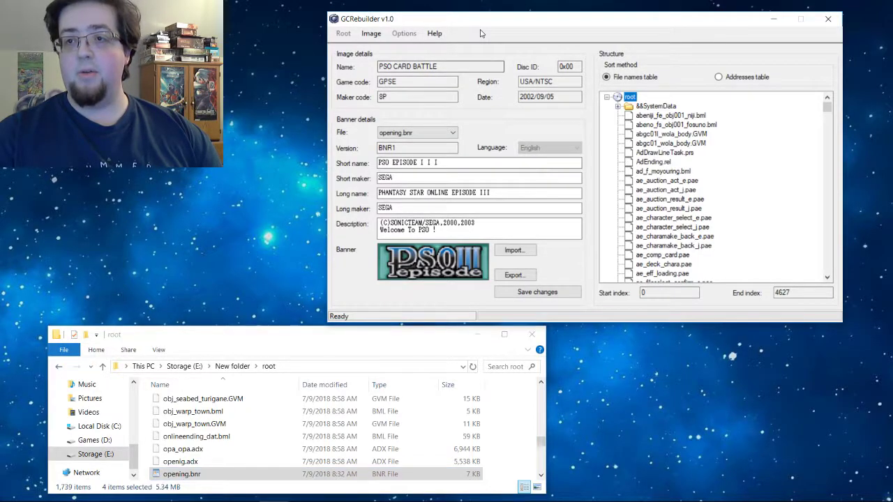
left_click(371, 35)
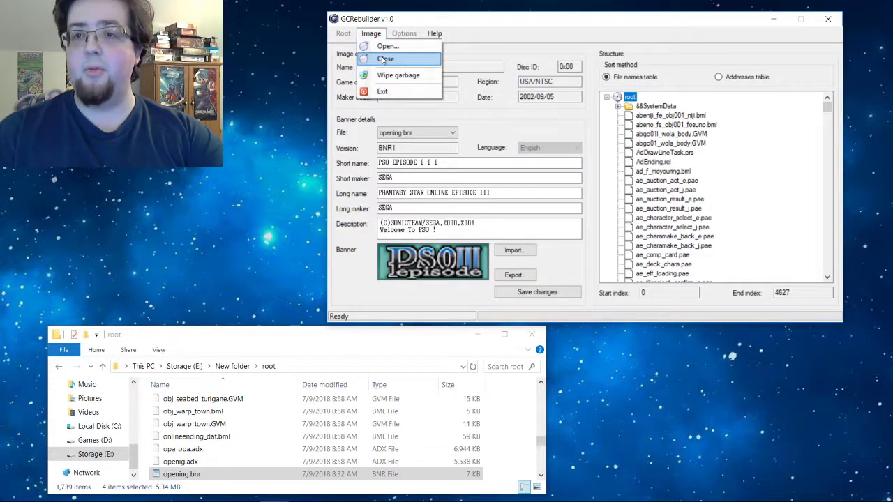
left_click(383, 60)
Step: Load Storage (E:) > New folder > root and check its Arkz Version banner fields
left_click(344, 35)
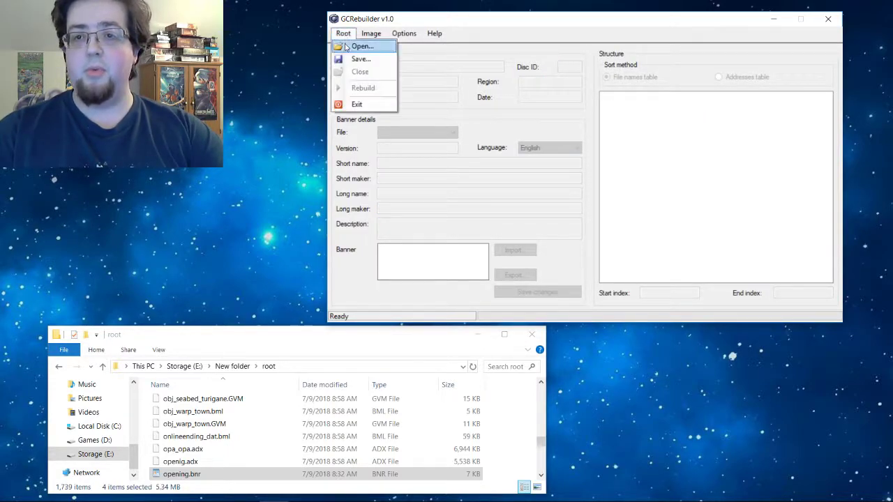
left_click(367, 260)
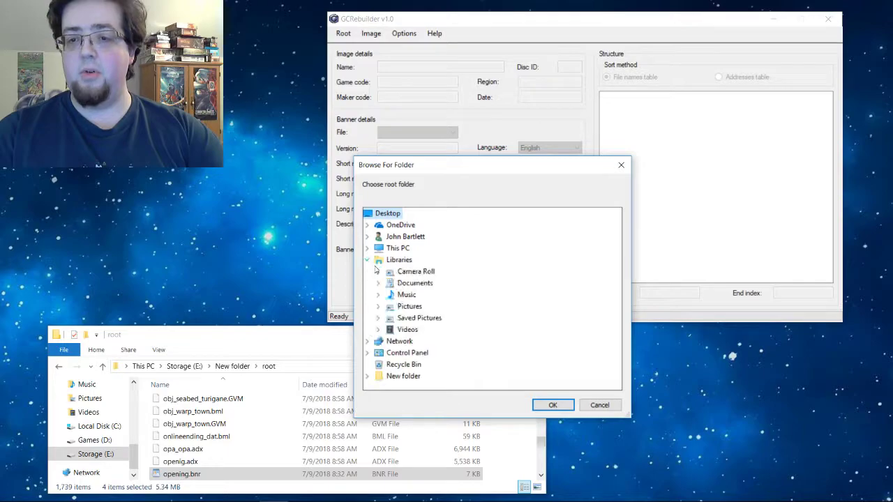
double_click(375, 251)
mouse_move(414, 365)
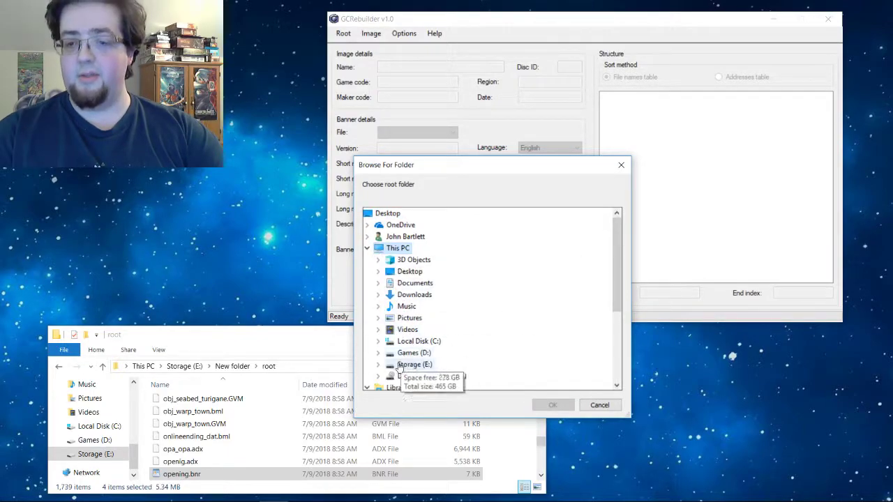
double_click(391, 365)
double_click(422, 353)
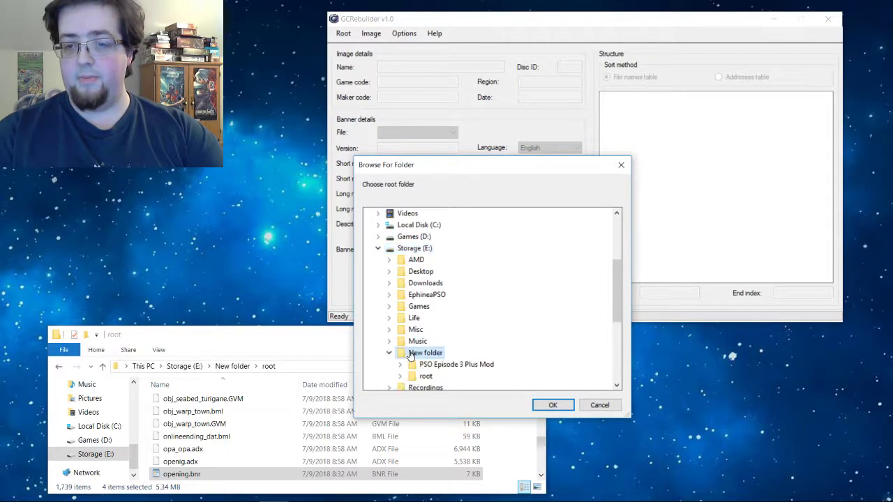
double_click(427, 376)
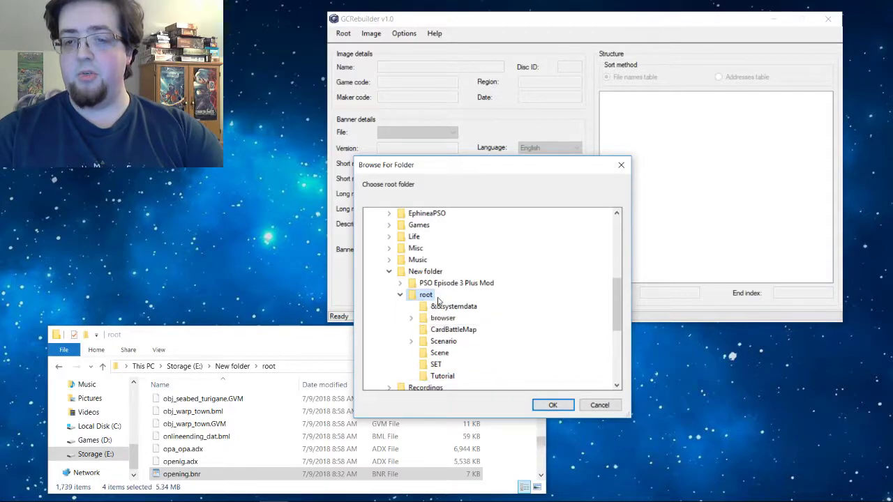
left_click(555, 406)
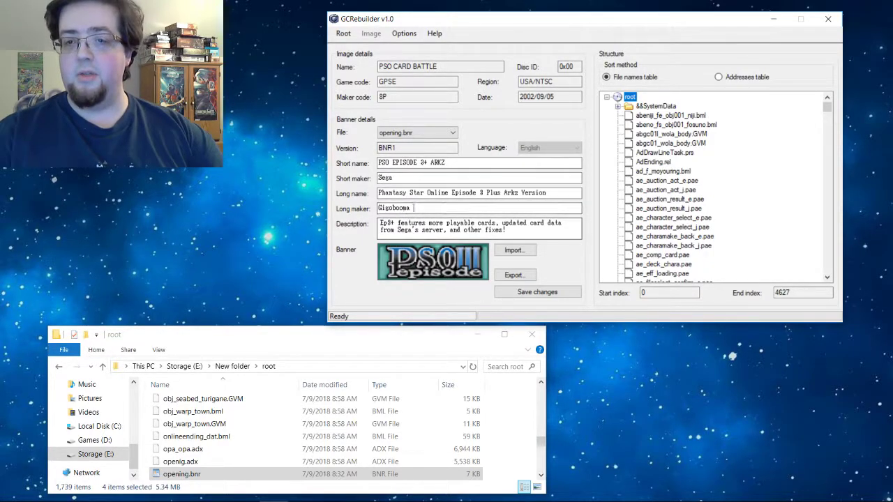
left_click_drag(417, 208, 360, 207)
left_click(412, 232)
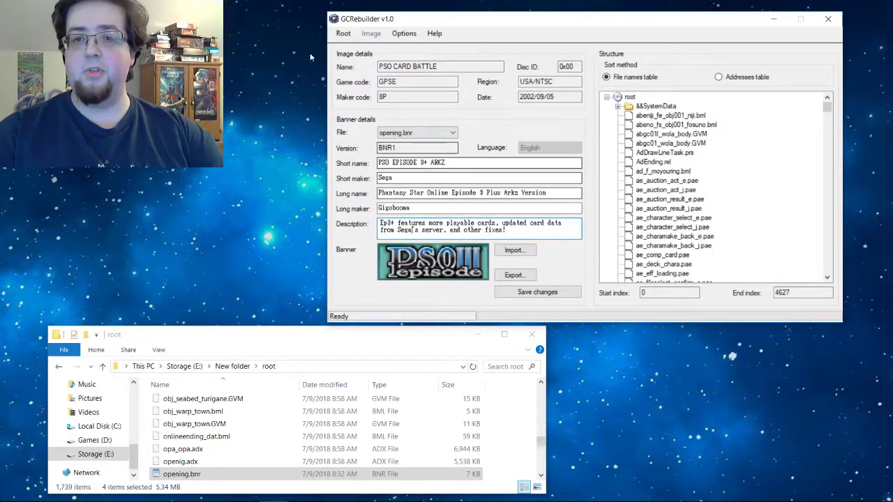
Step: Name the output 'Phantasy Star Online Episode III Plus Arkz Version' in New folder, replacing 'C.A.R.D. Revolution (USA)'
left_click(343, 34)
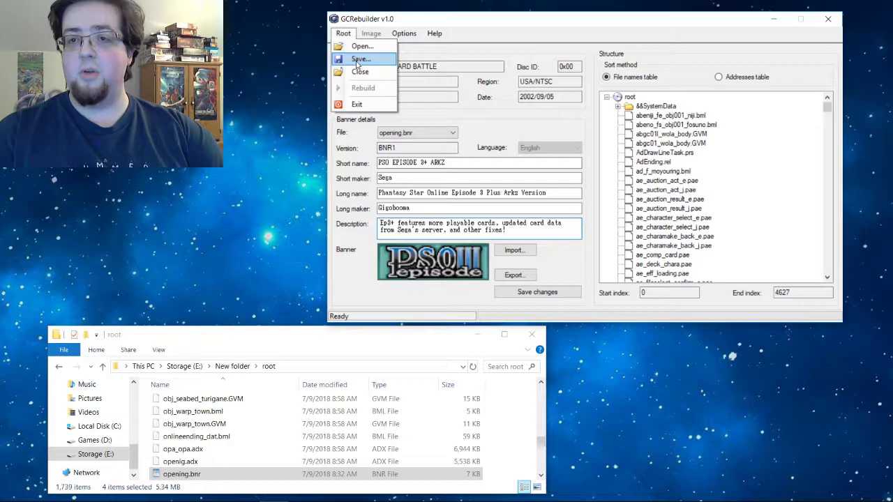
left_click(357, 59)
left_click(370, 131)
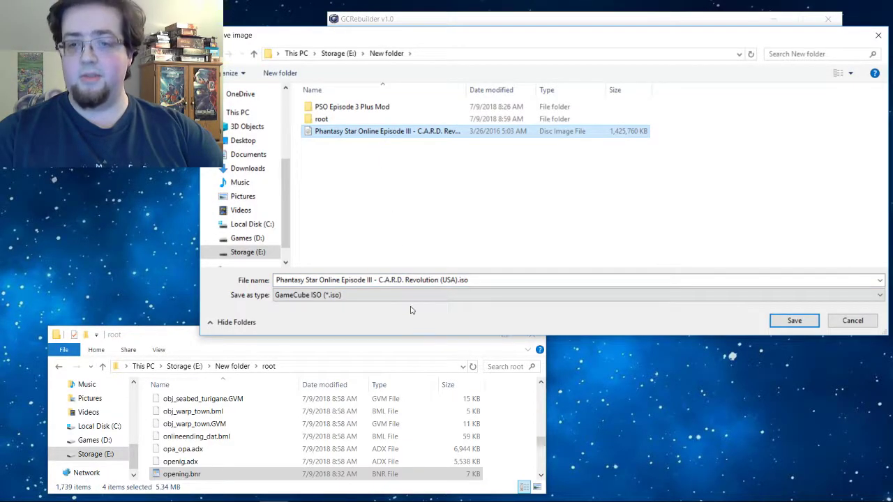
left_click(374, 280)
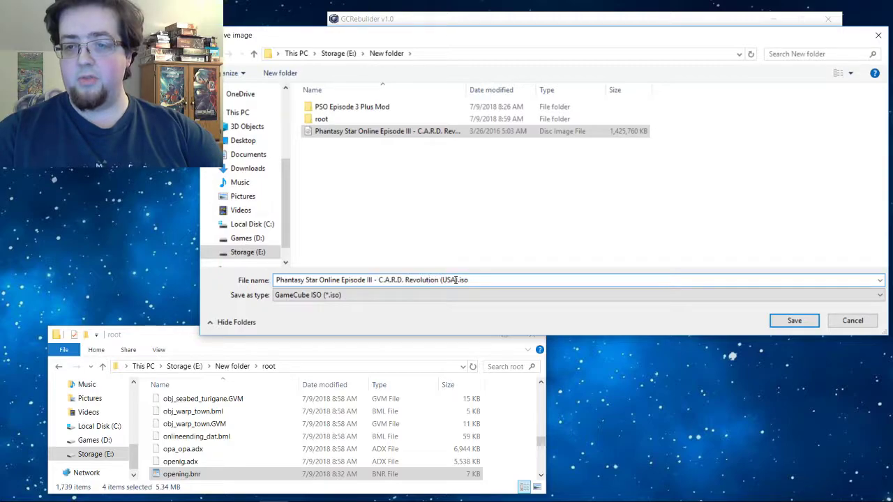
left_click_drag(457, 279, 377, 280)
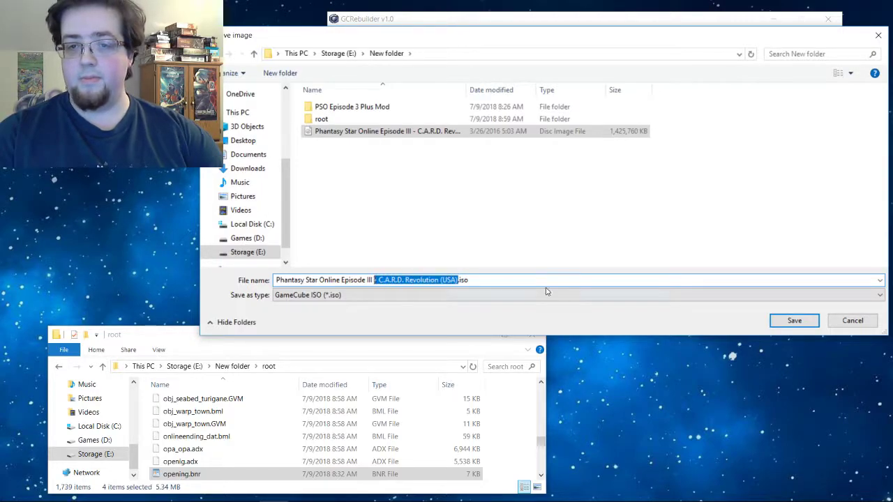
type("Pl")
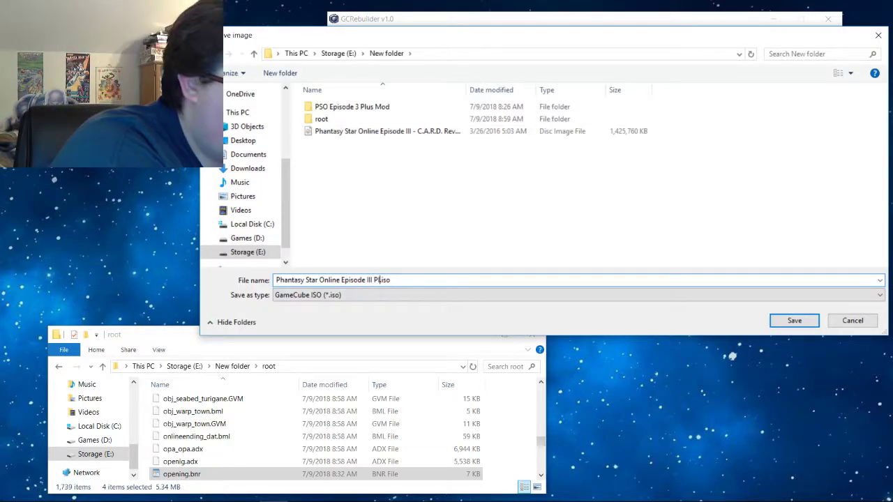
type("us Arkz Ve")
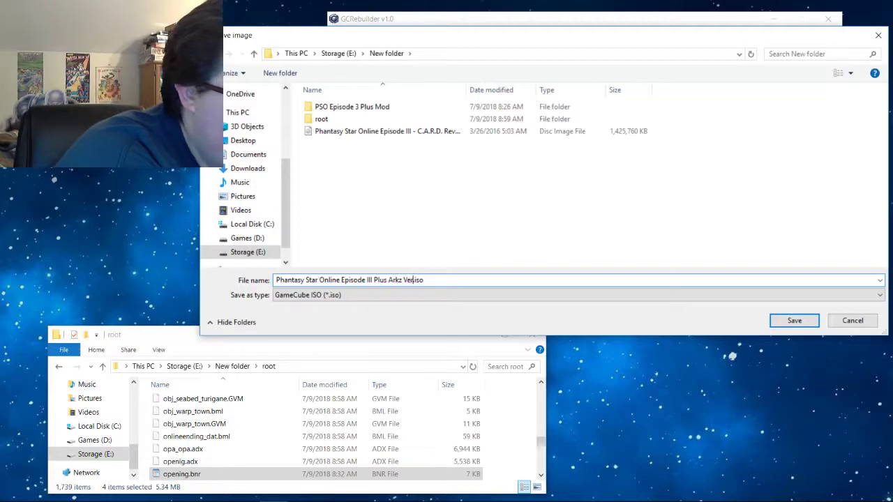
type("rsion")
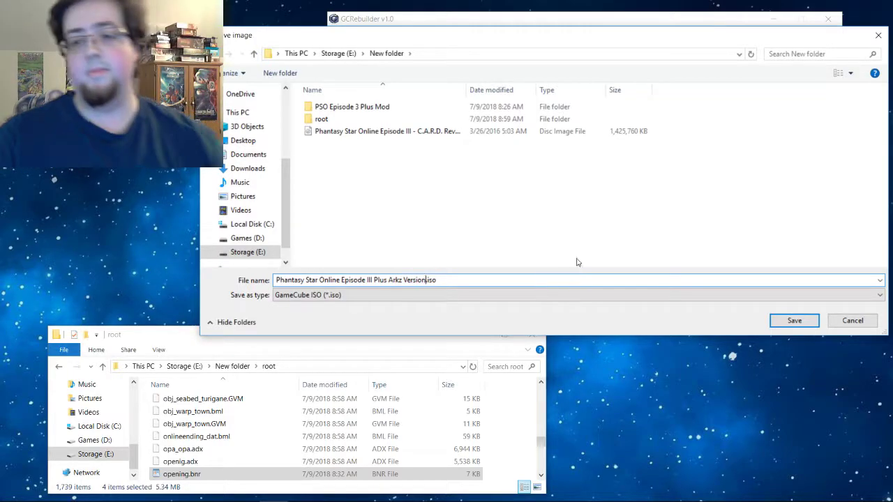
Step: Confirm the Arkz Version file name, rebuild the image, and dismiss the success notice
left_click(794, 320)
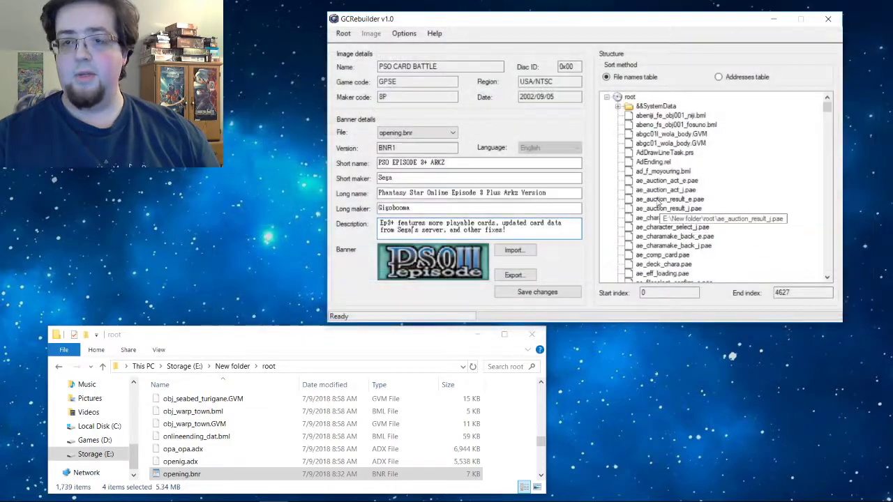
left_click(344, 36)
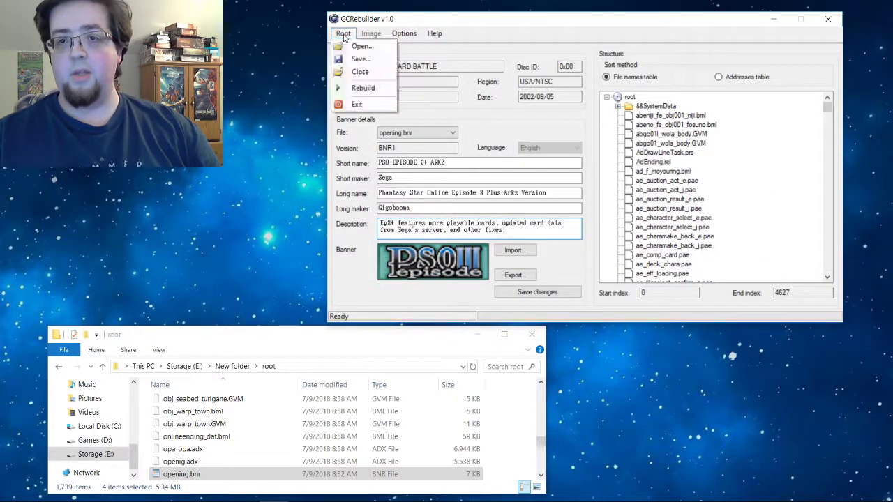
left_click(362, 89)
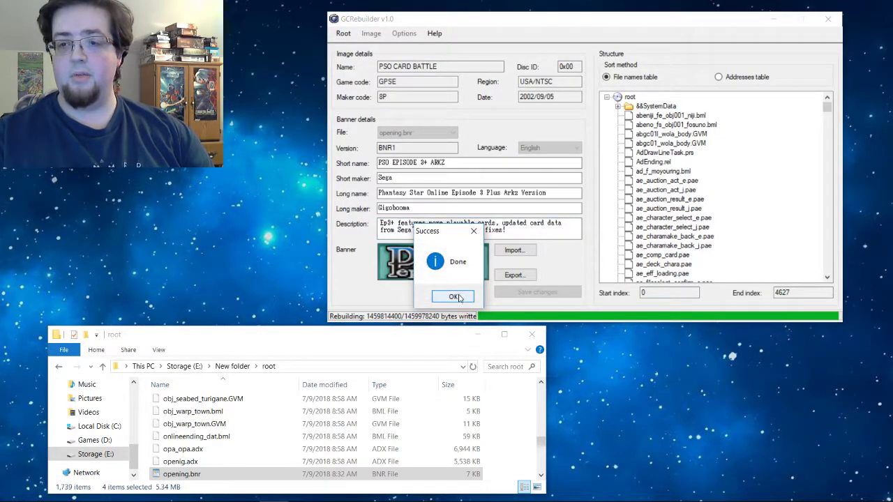
left_click(455, 297)
left_click(260, 343)
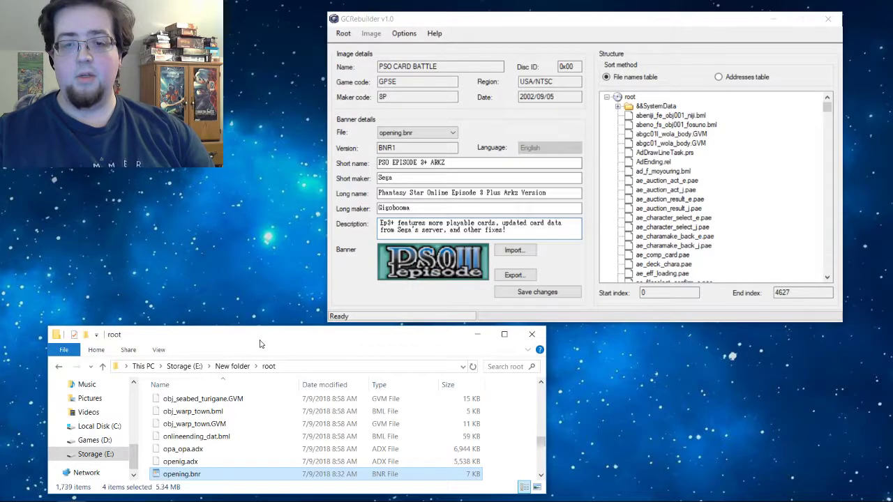
Step: Copy the four files from the Hunter mod folder
left_click(58, 366)
double_click(222, 403)
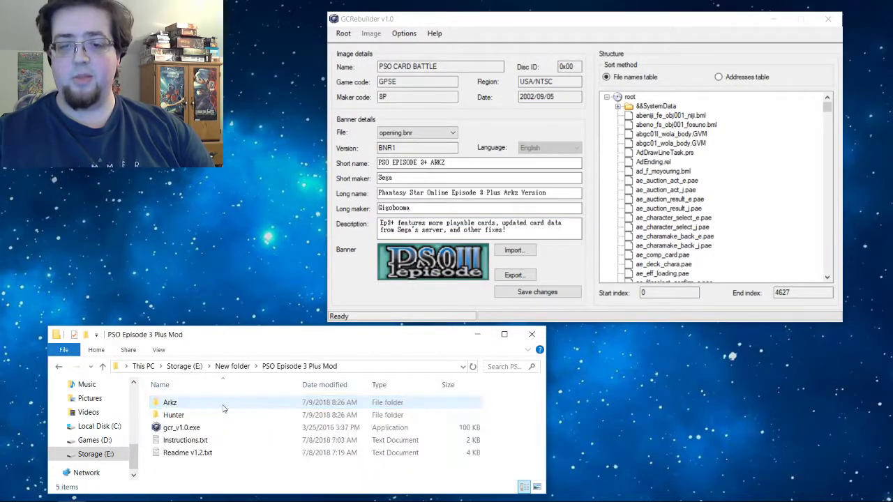
double_click(184, 416)
mouse_move(194, 452)
left_mouse_down()
mouse_move(177, 419)
mouse_move(178, 399)
left_mouse_up()
right_click(169, 431)
left_click(188, 346)
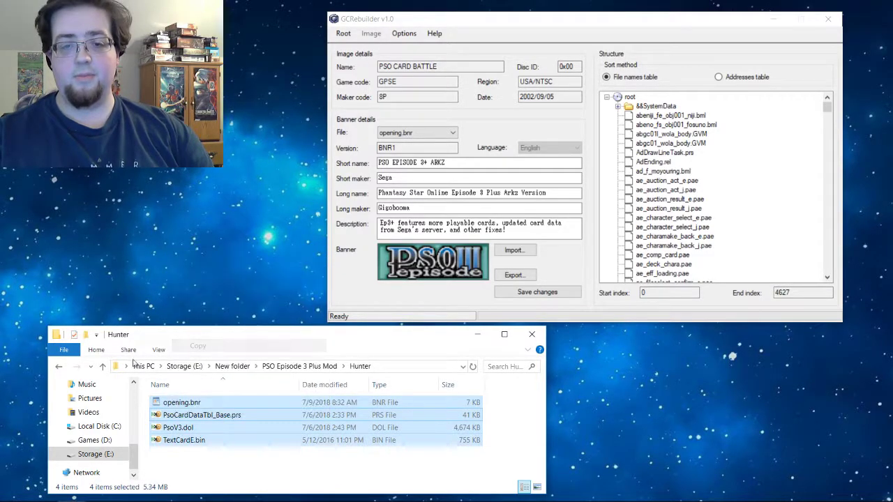
Step: Paste the Hunter files into New folder\root, replacing the existing versions
left_click(59, 366)
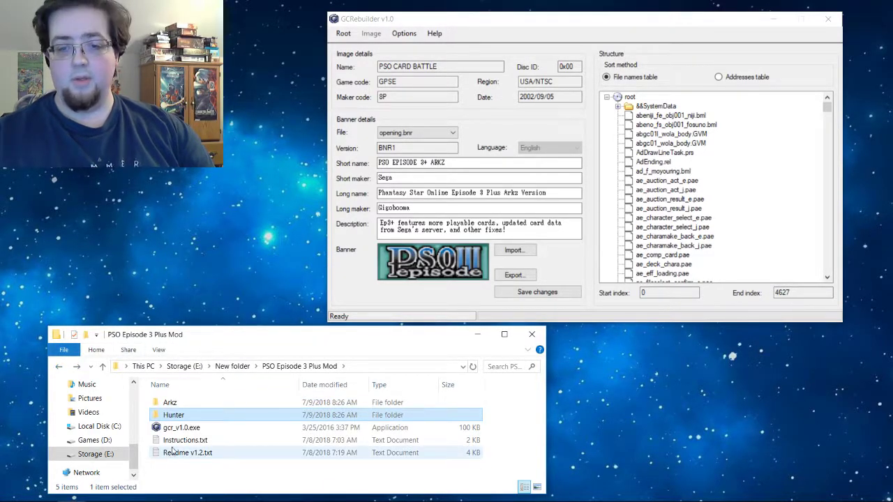
left_click(60, 367)
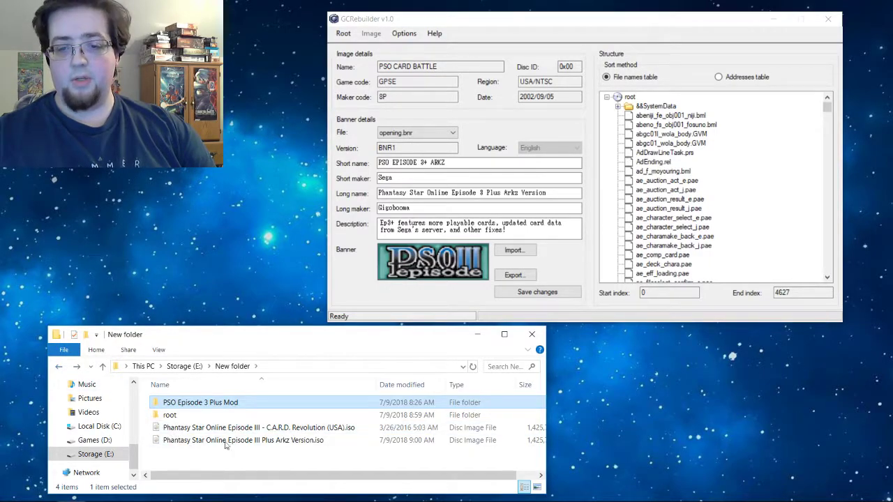
left_click(343, 35)
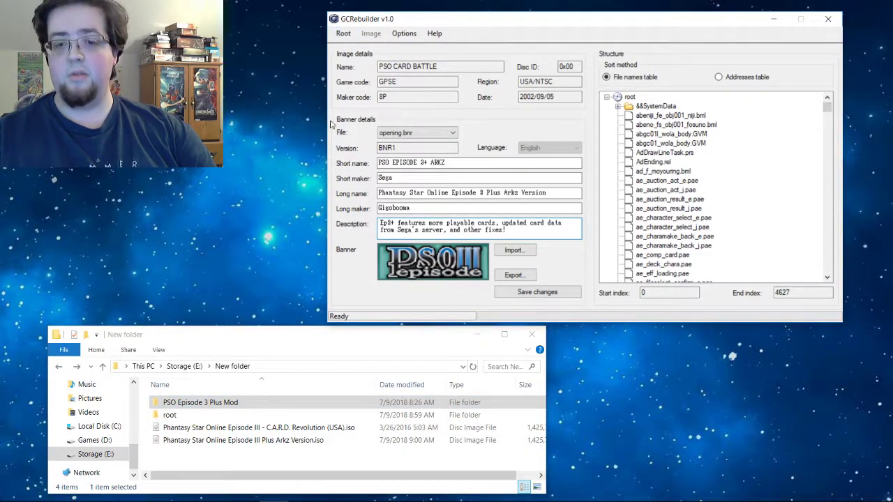
double_click(178, 415)
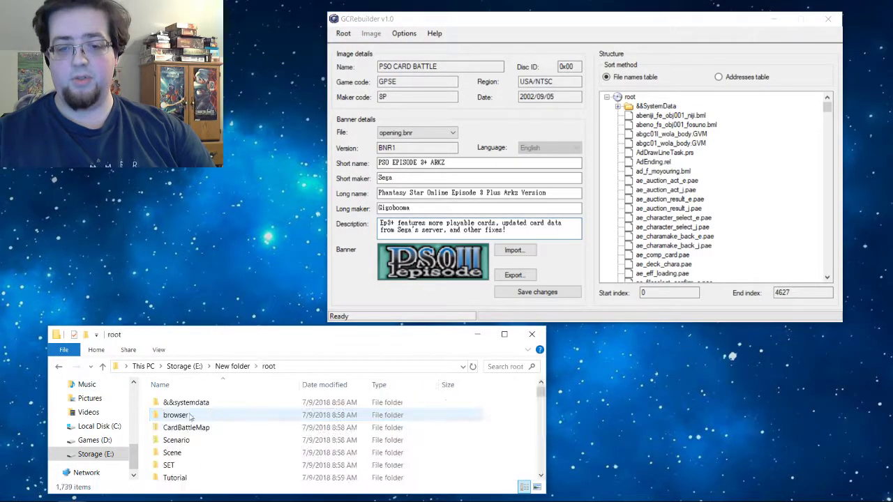
right_click(500, 428)
left_click(524, 339)
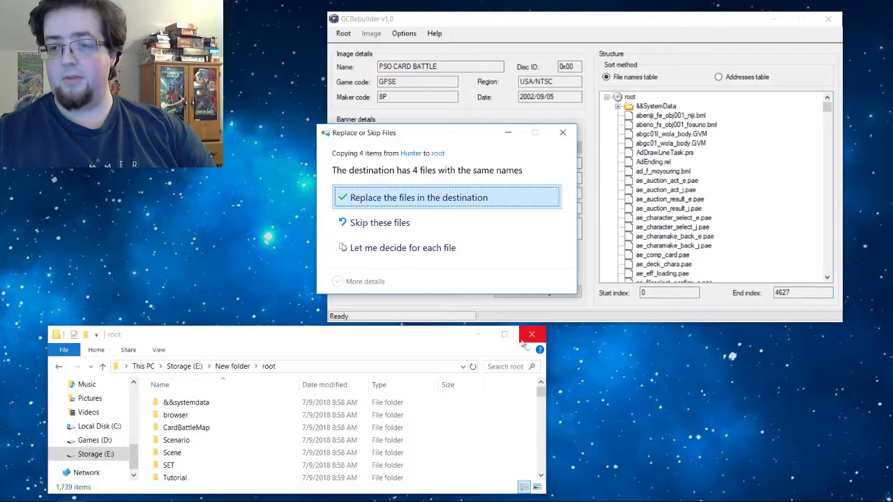
left_click(377, 199)
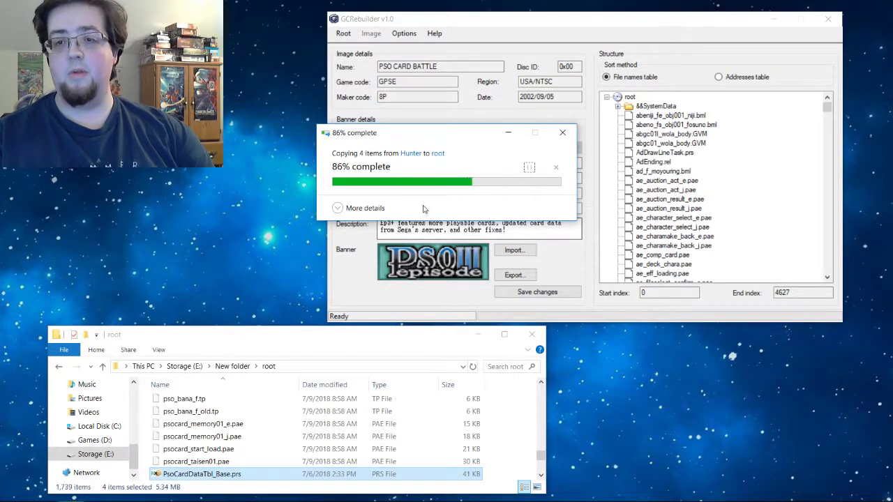
Step: Close the current root and reopen E:\New folder\root to pick up the Hunter banner
left_click(343, 34)
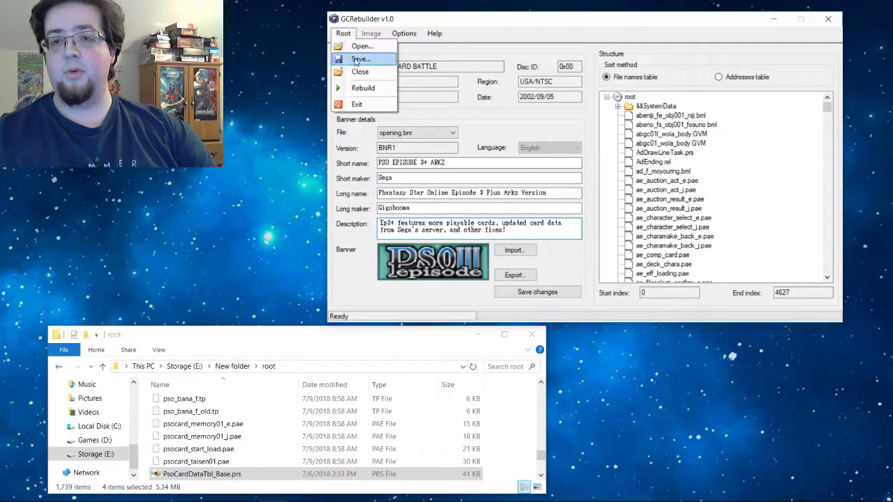
left_click(360, 72)
left_click(343, 34)
left_click(362, 46)
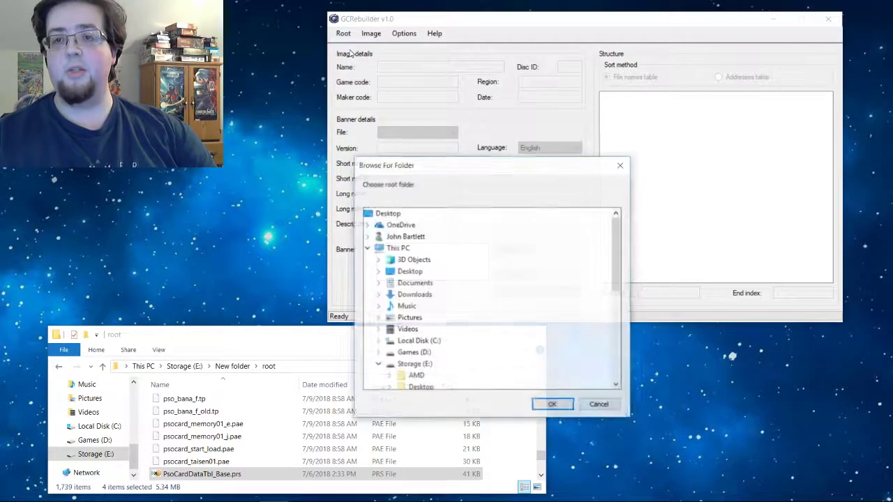
scroll(486, 311, "down", 2)
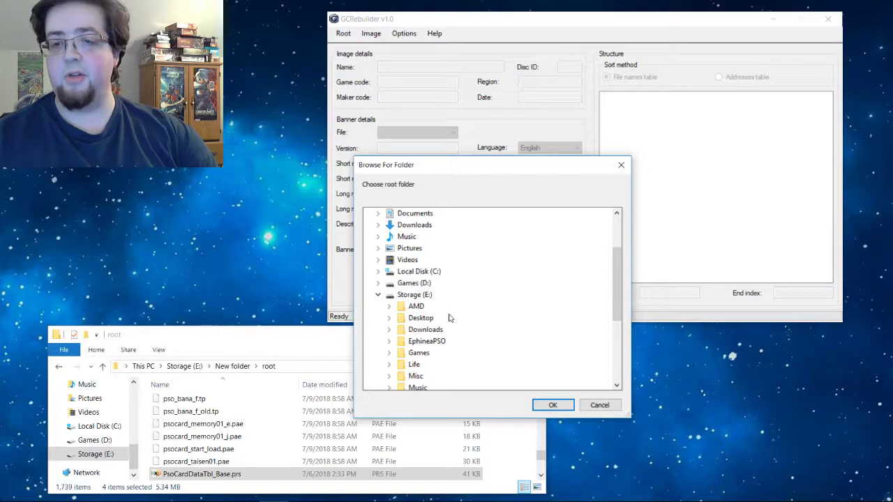
scroll(449, 317, "down", 2)
left_click(561, 407)
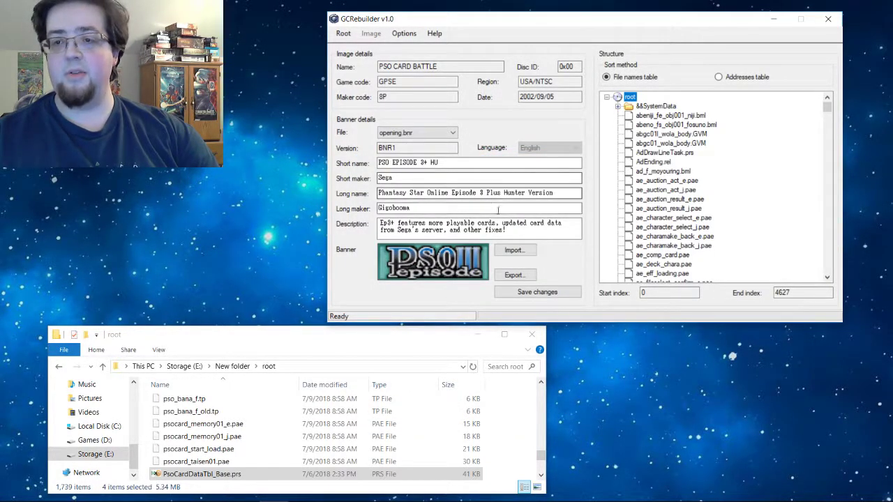
Step: Save the output as 'Phantasy Star Online Episode III Plus HU Version' in New folder
left_click(342, 33)
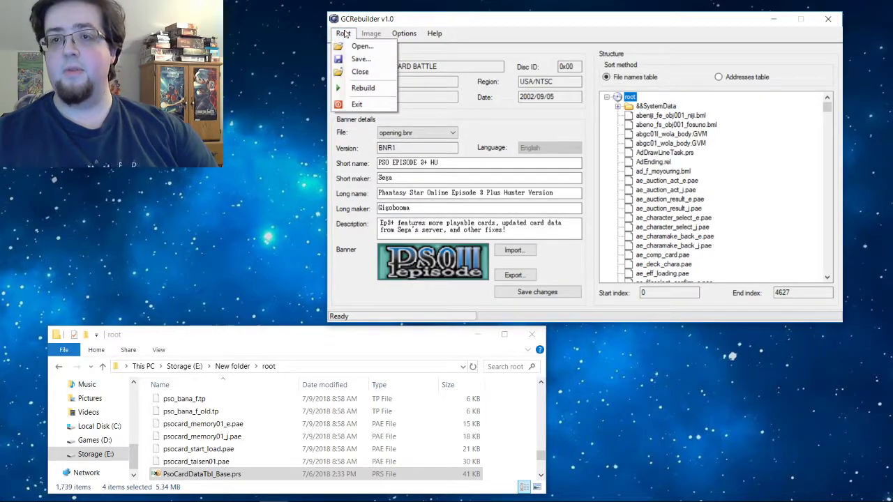
left_click(359, 59)
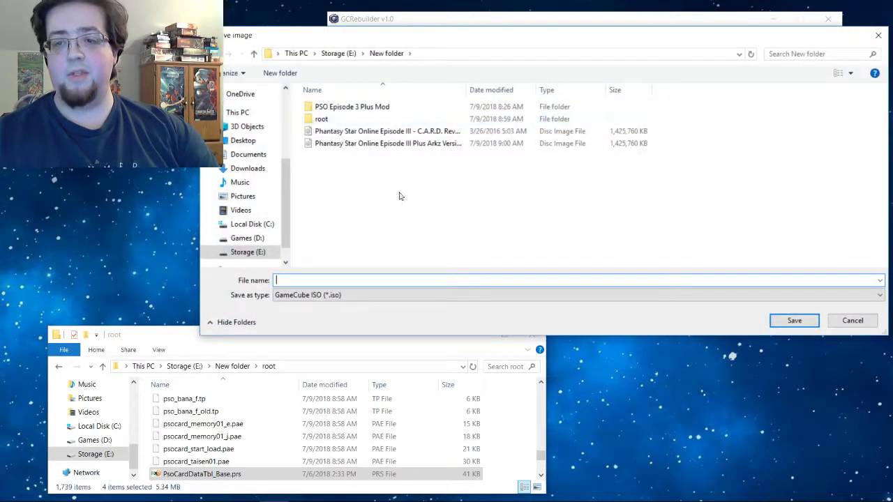
left_click(398, 143)
left_click(388, 280)
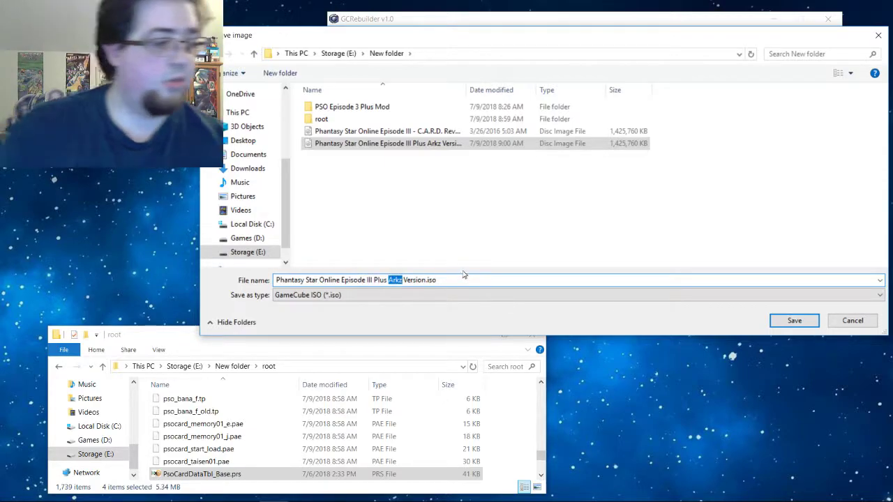
type("HU")
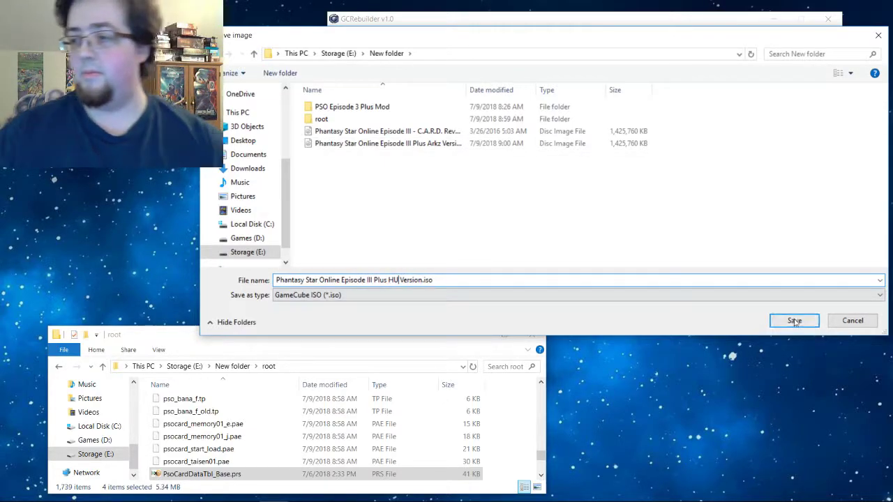
left_click(794, 321)
Step: Rebuild the HU Version ISO and dismiss the success message
left_click(344, 33)
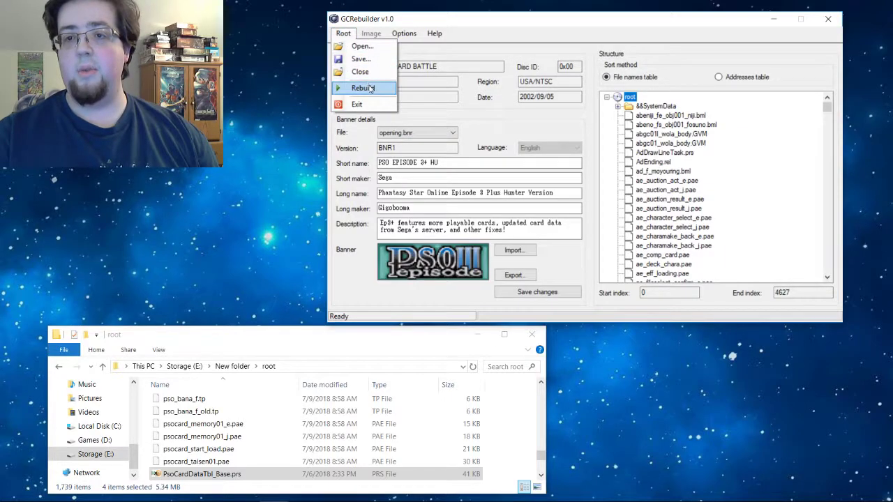
left_click(363, 88)
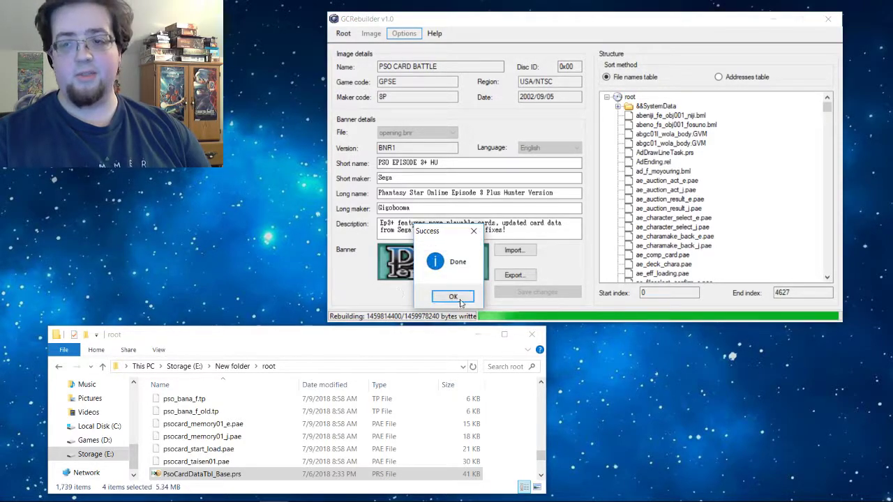
left_click(450, 298)
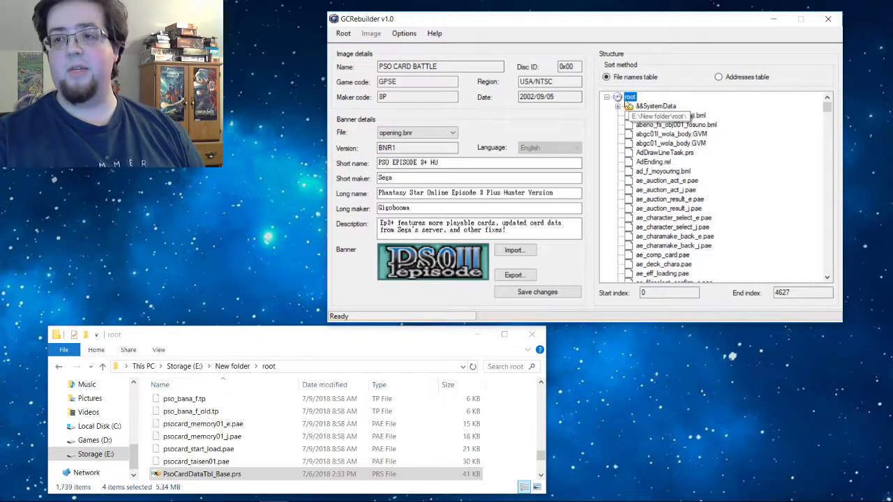
Step: Inspect a few files like ae_auction_result_e.pae, then close the loaded image with Root > Close
left_click(691, 200)
scroll(694, 203, "down", 3)
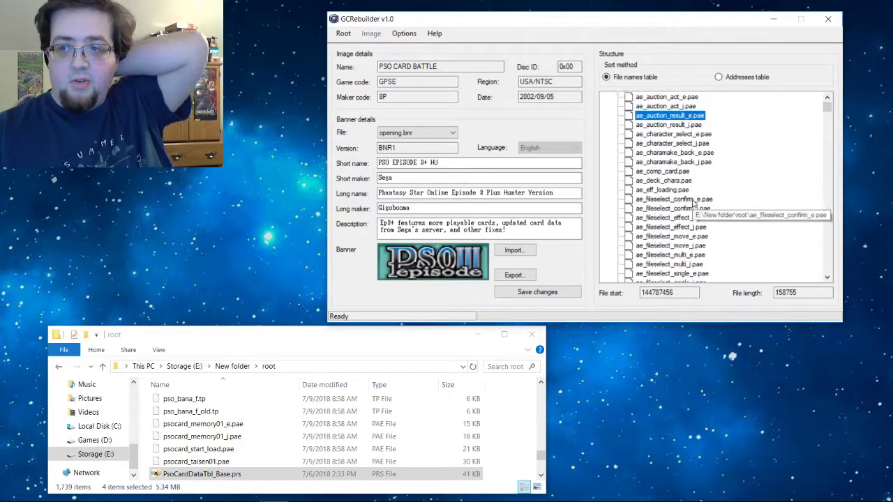
key("Down")
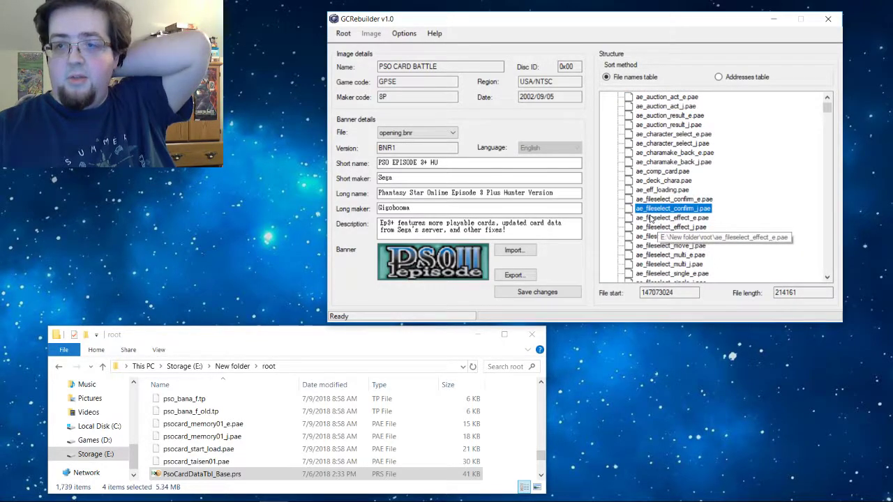
key("Up")
key("Up")
key("Up")
left_click(654, 193)
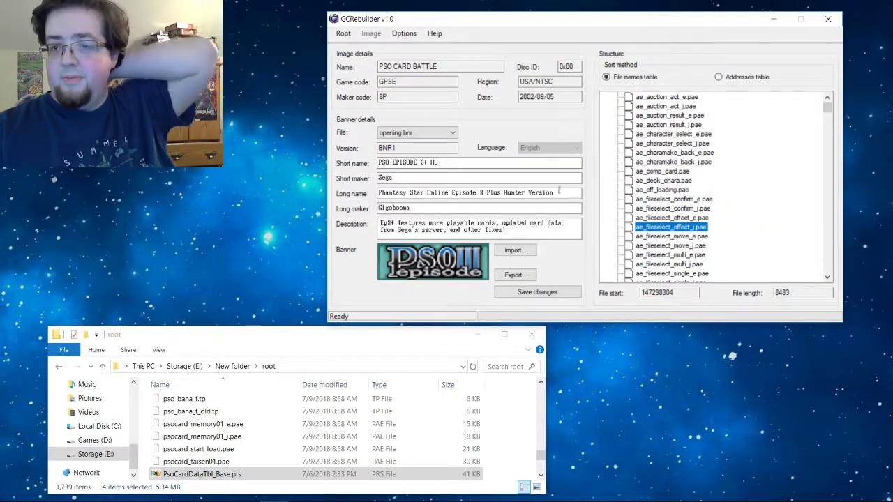
left_click(344, 35)
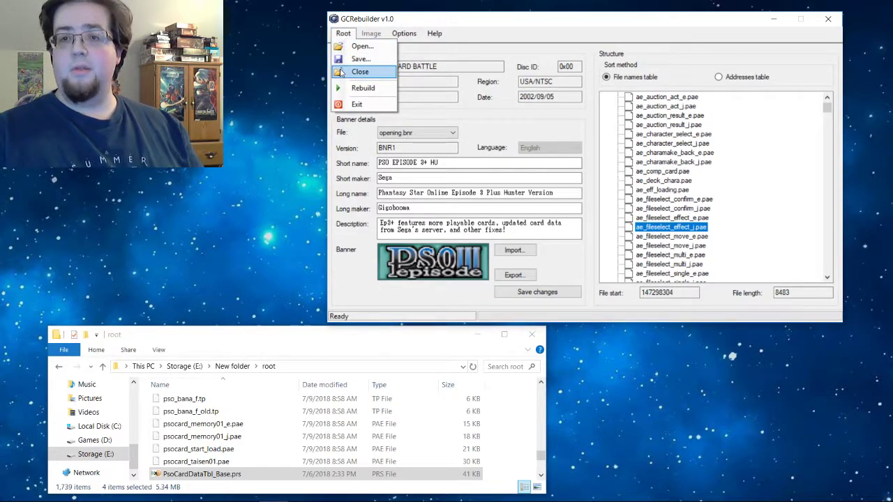
left_click(356, 73)
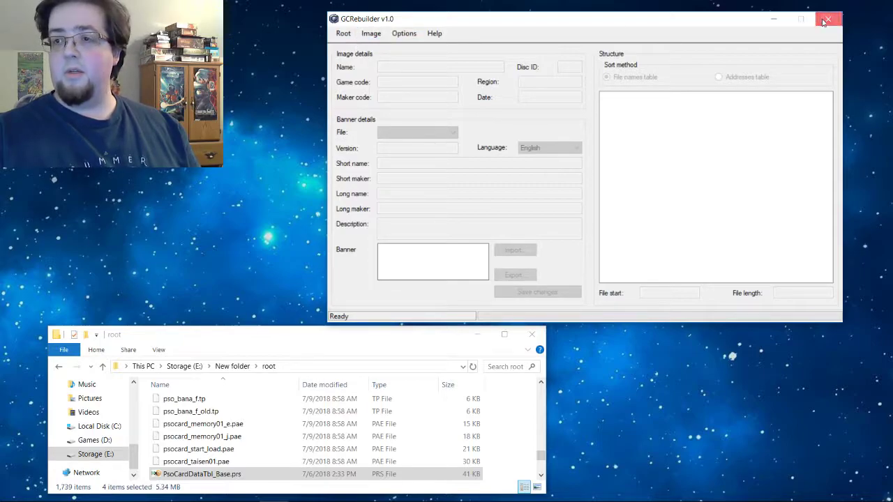
Step: Close GCRebuilder and select the new HU Version ISO back in New folder
left_click(825, 20)
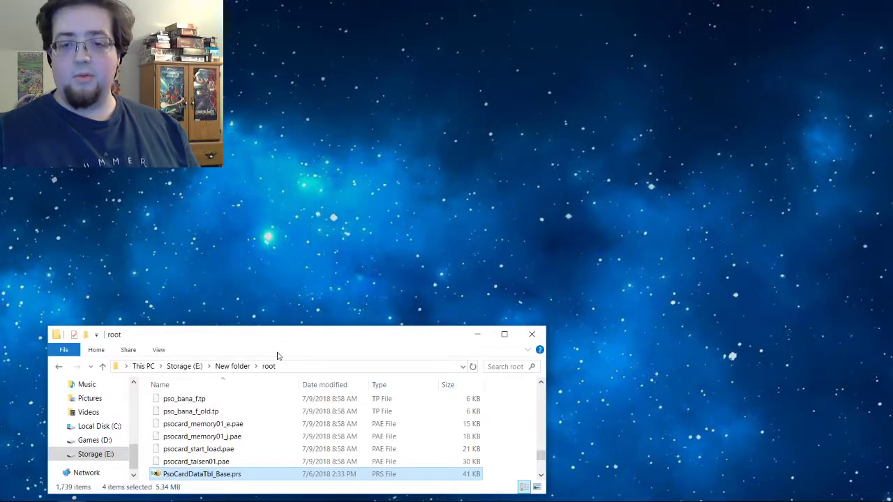
left_click_drag(277, 337, 305, 199)
left_click(88, 228)
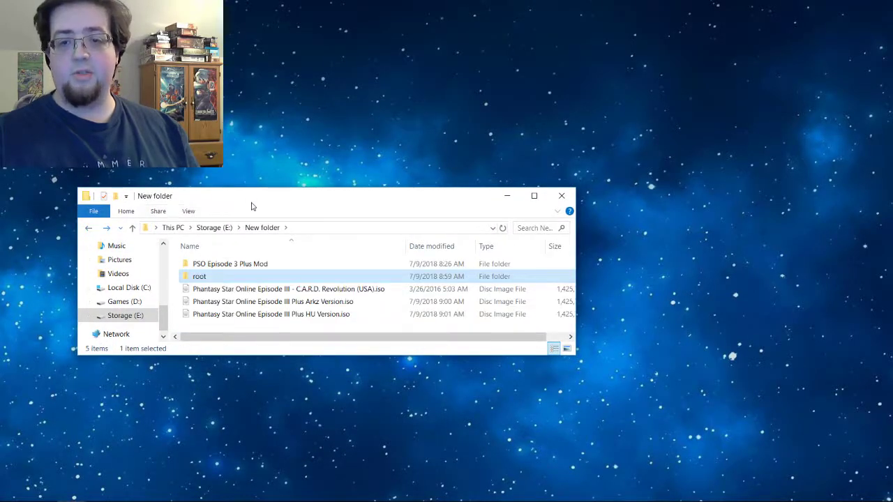
left_click_drag(252, 207, 360, 232)
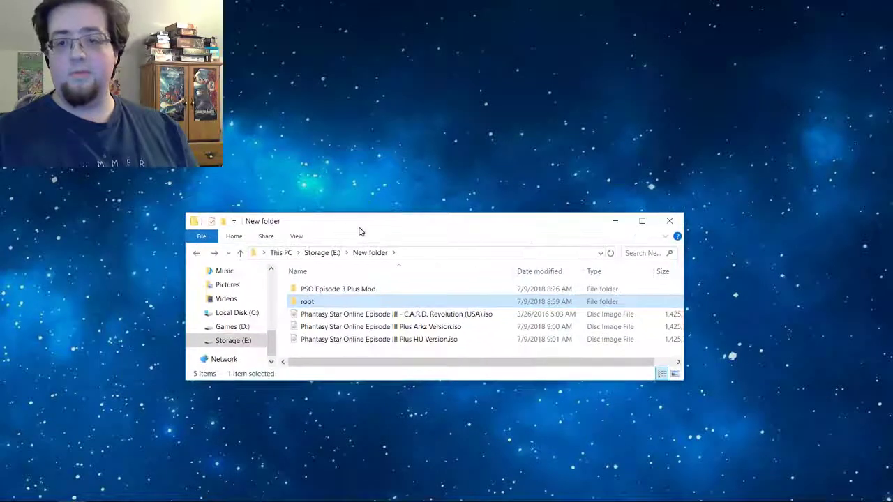
left_click(400, 327)
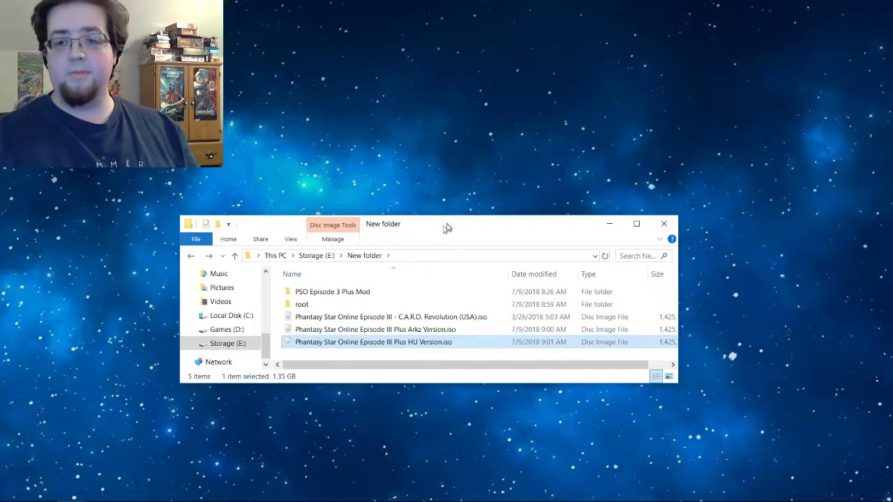
left_click_drag(447, 225, 297, 305)
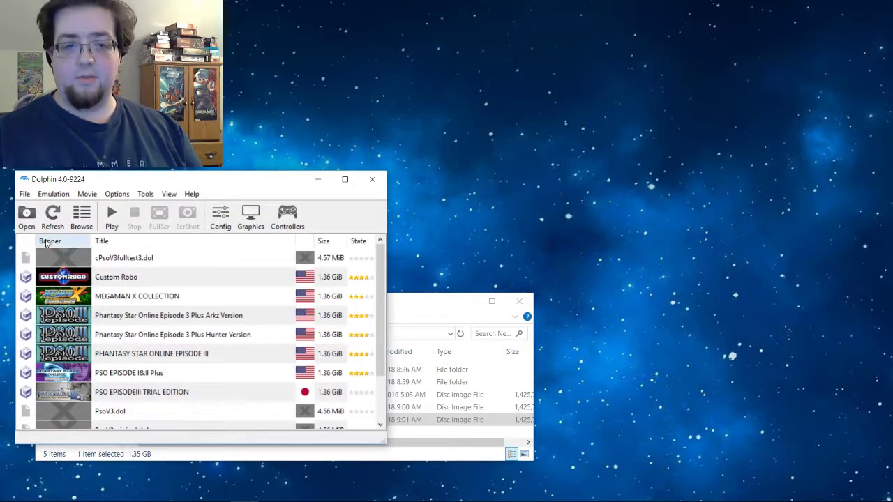
Step: Open a rebuilt ISO from New folder in Dolphin
left_click(26, 222)
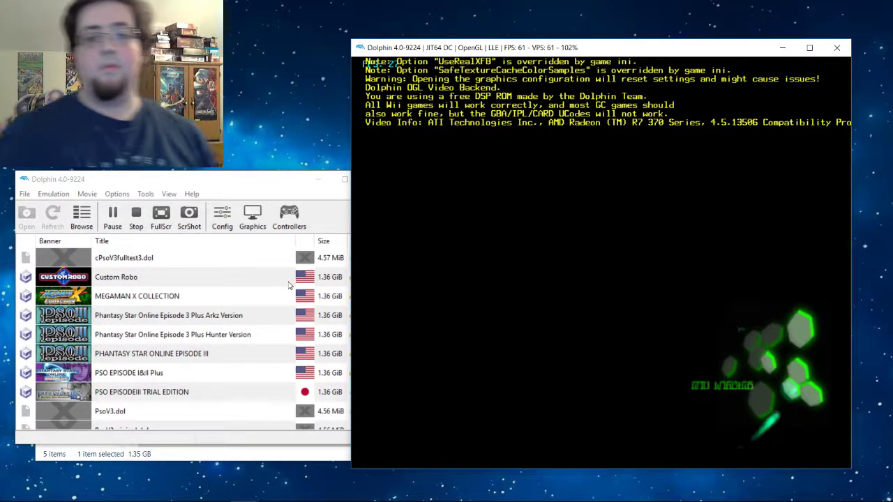
Step: Review Dolphin's Controllers settings while the game boots to the PRESS START screen
left_click_drag(276, 196, 265, 95)
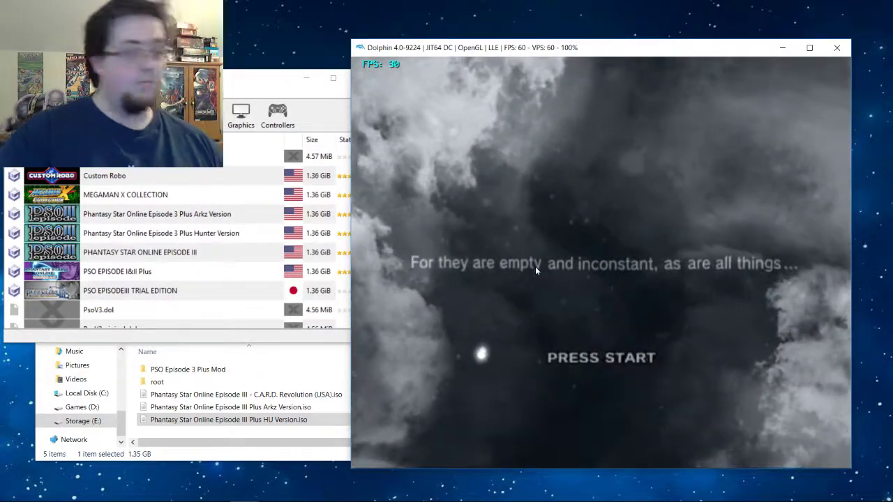
left_click(277, 114)
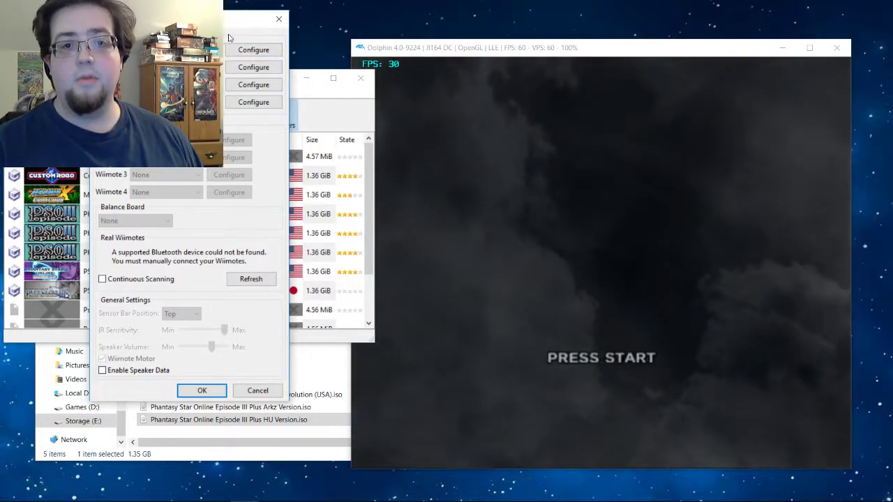
left_click(280, 19)
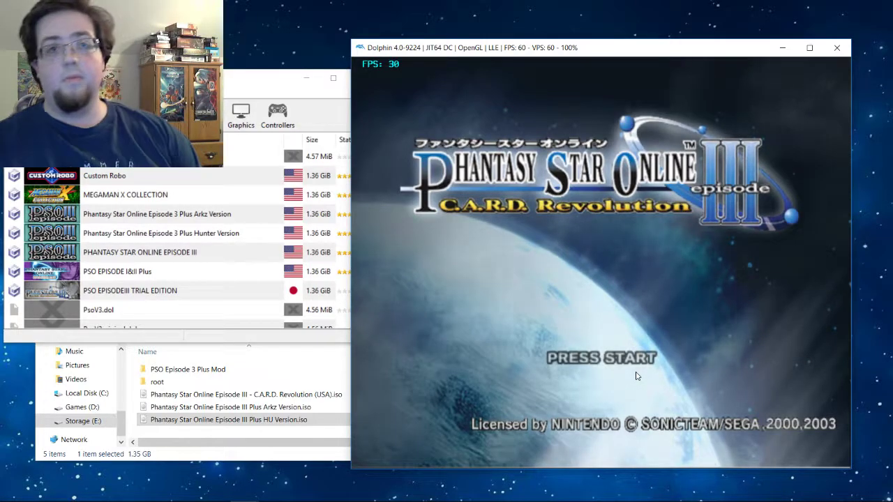
Step: From the title screen choose Offline Game, then Story, and confirm the Eyce character file
key("Return")
key("Down")
key("Down")
key("Up")
key("Up")
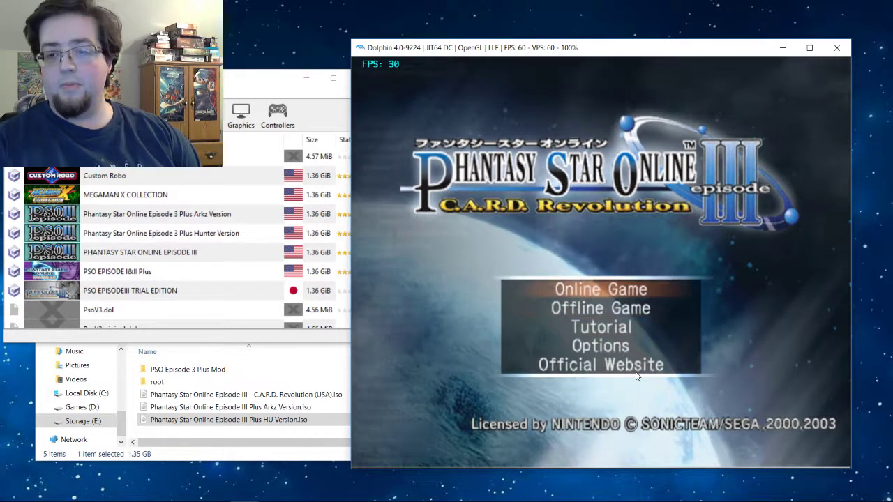
key("Down")
key("Down")
key("Up")
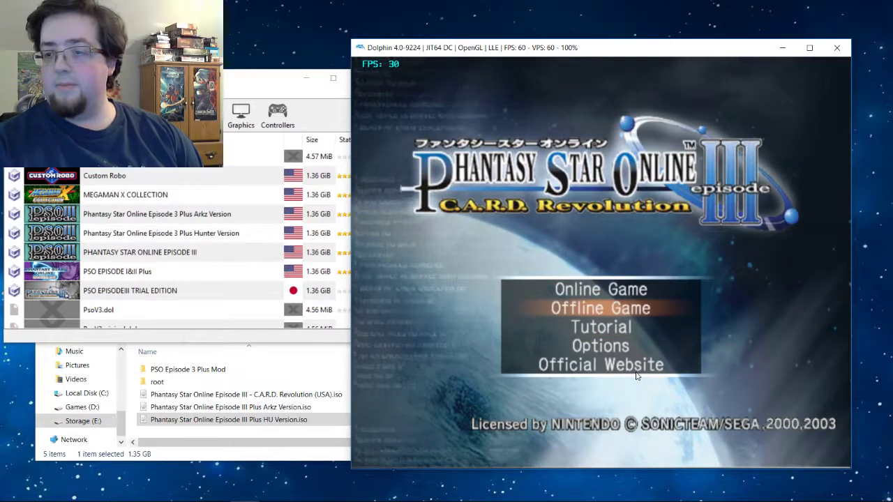
key("Return")
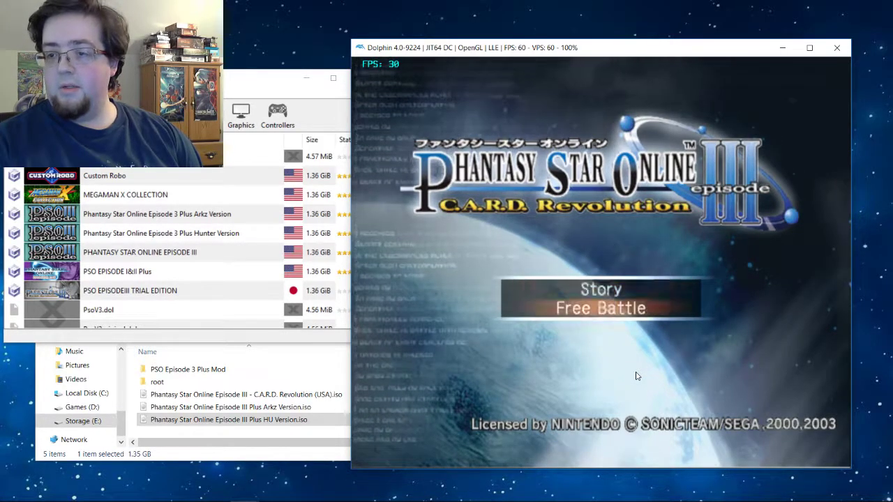
key("Return")
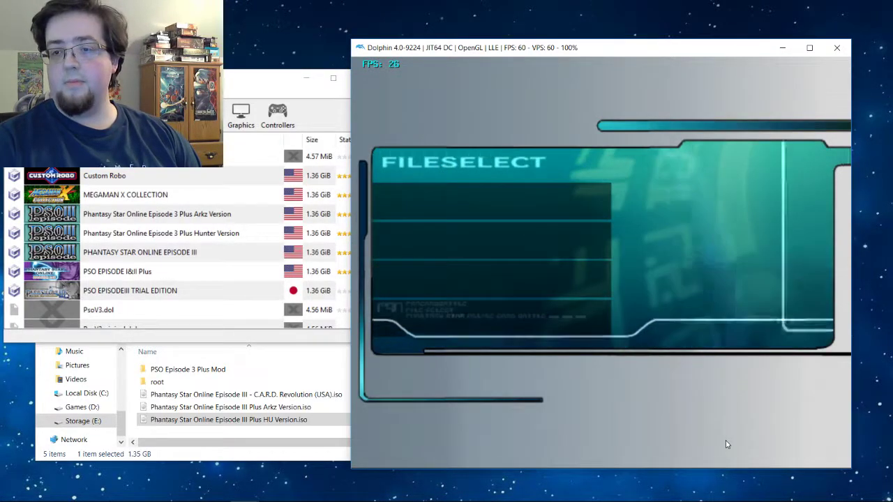
key("Return")
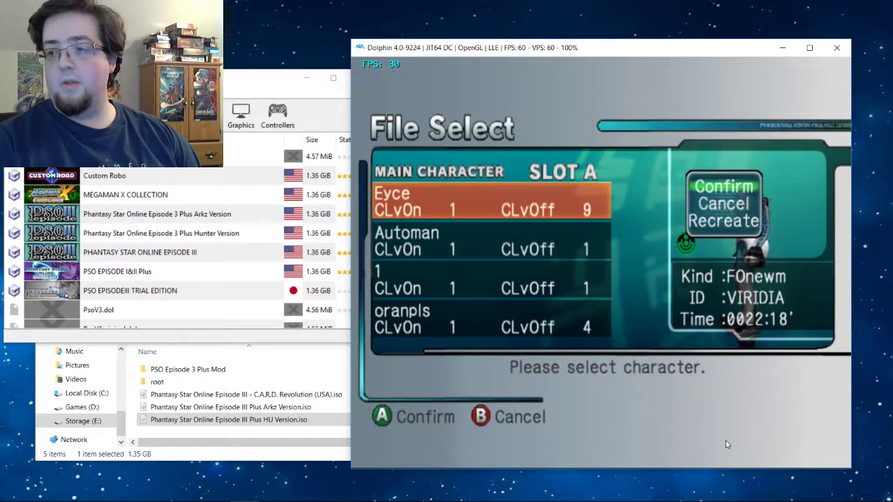
key("Return")
key("Return")
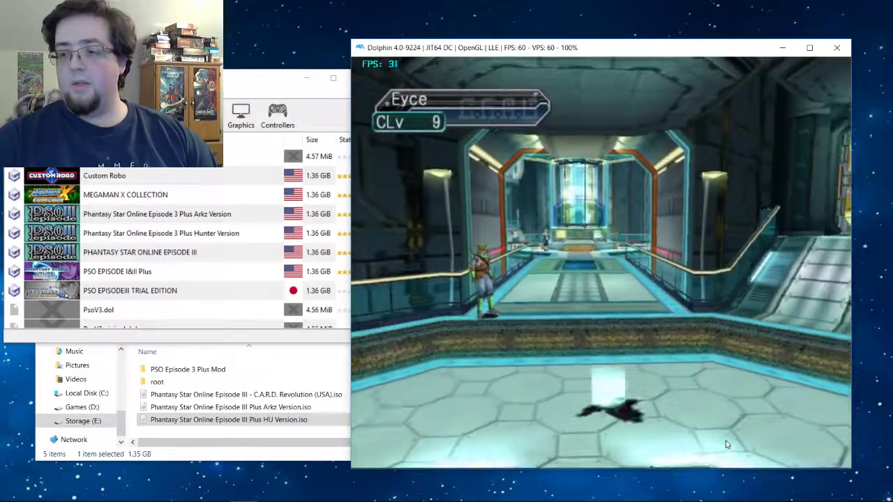
Step: Browse the All types card list to Reflection No.383 and view its enlarged art
key("Down")
key("x")
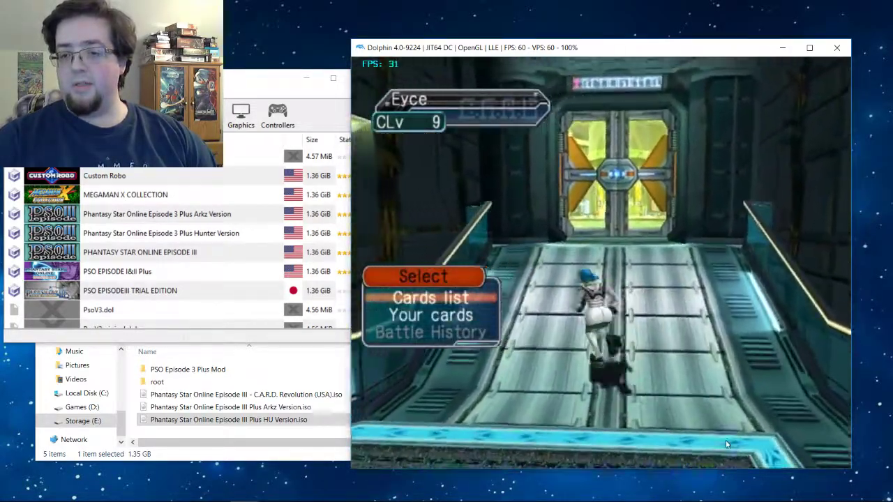
key("x")
key("x")
key("x")
key("Up")
key("Up")
key("Up")
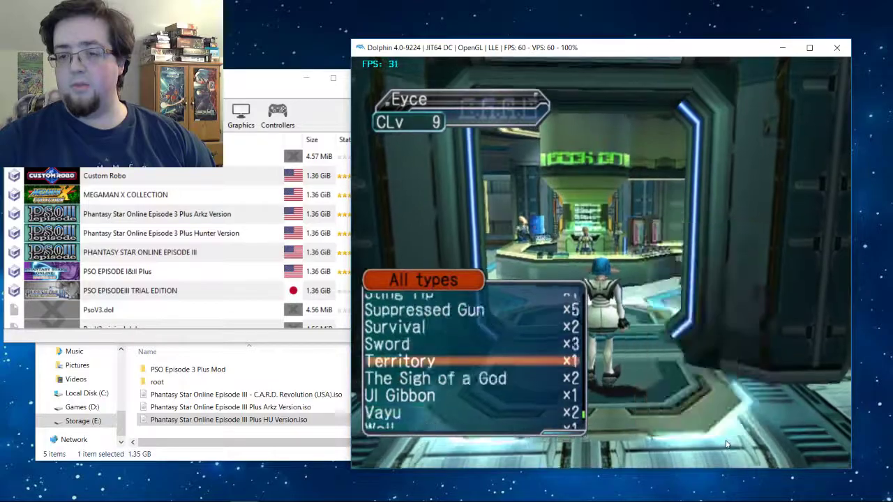
key("Up")
key("Up")
key("Up")
key("Up")
key("Up")
key("Up")
key("Up")
key("Up")
key("Up")
key("Up")
key("Up")
key("Up")
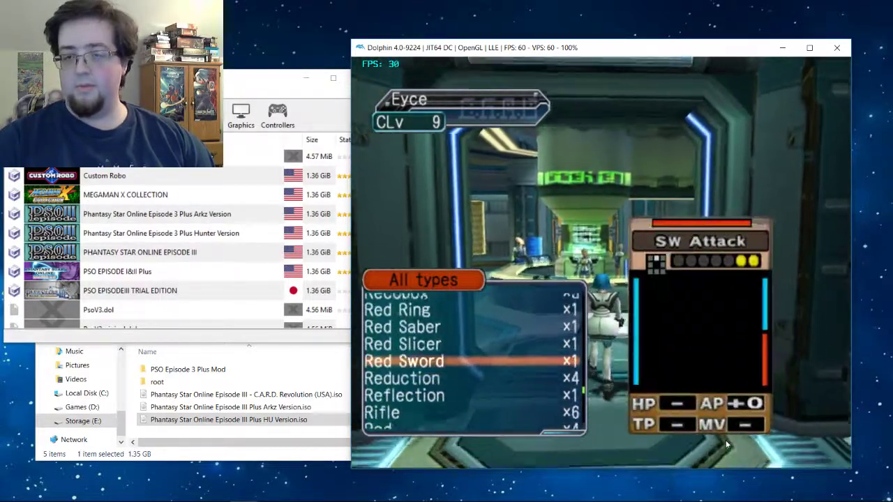
key("Down")
key("Down")
key("Down")
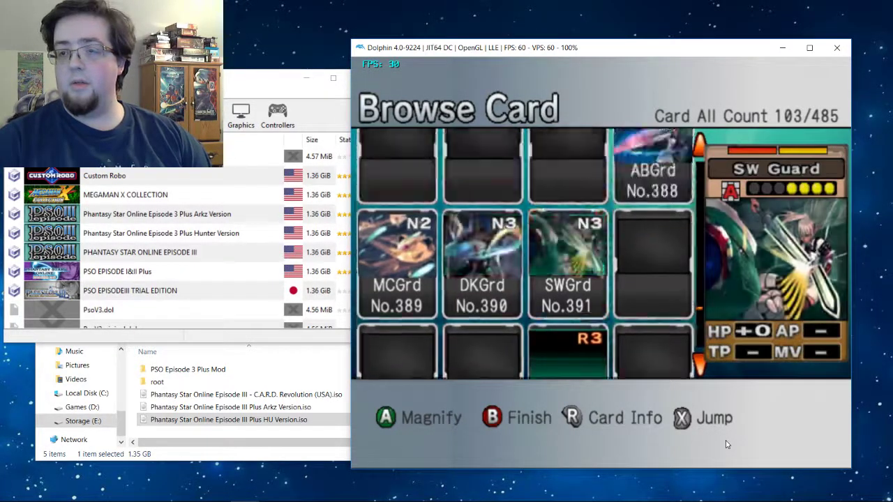
key("Up")
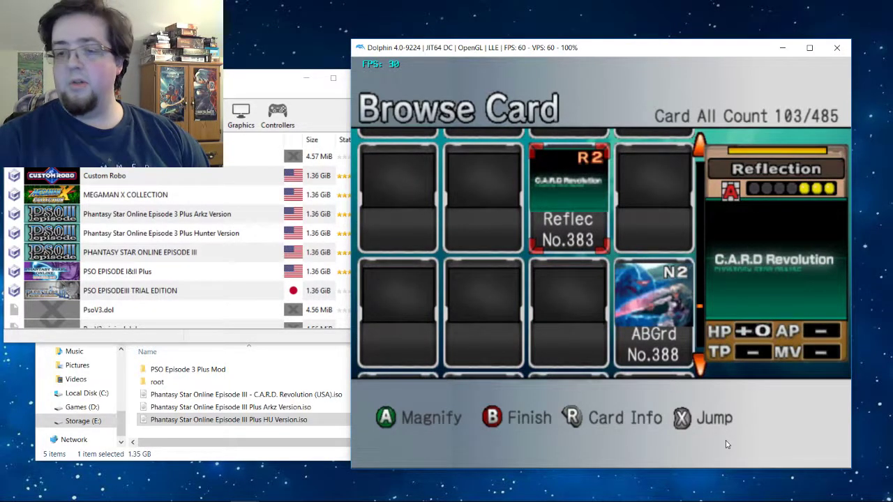
key("x")
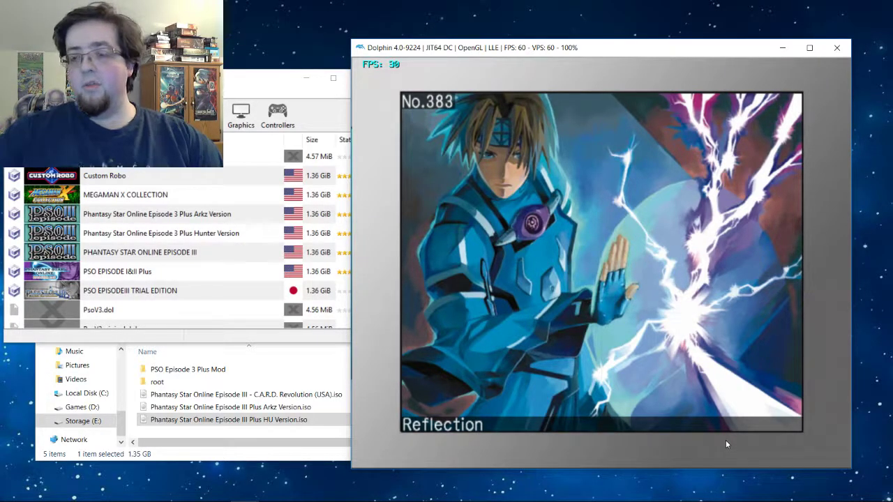
key("z")
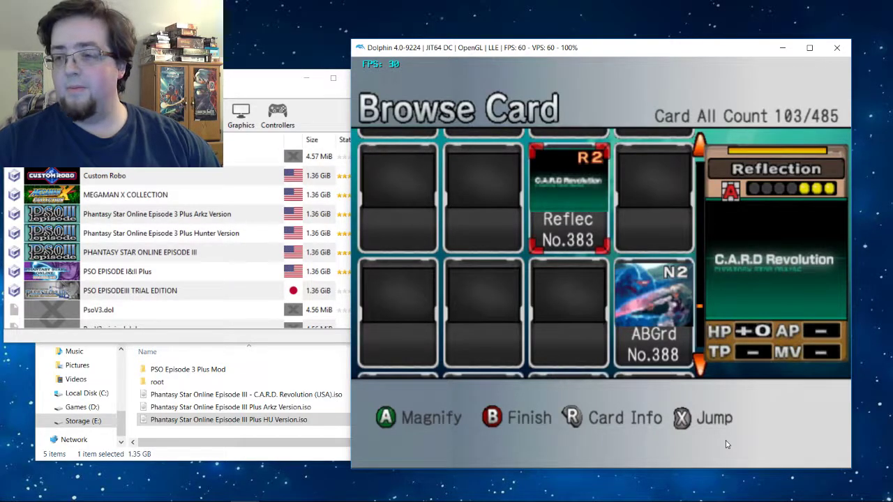
Step: Leave the card browser, walk to the deck counter, and open Eyce's Glustr deck for editing
key("z")
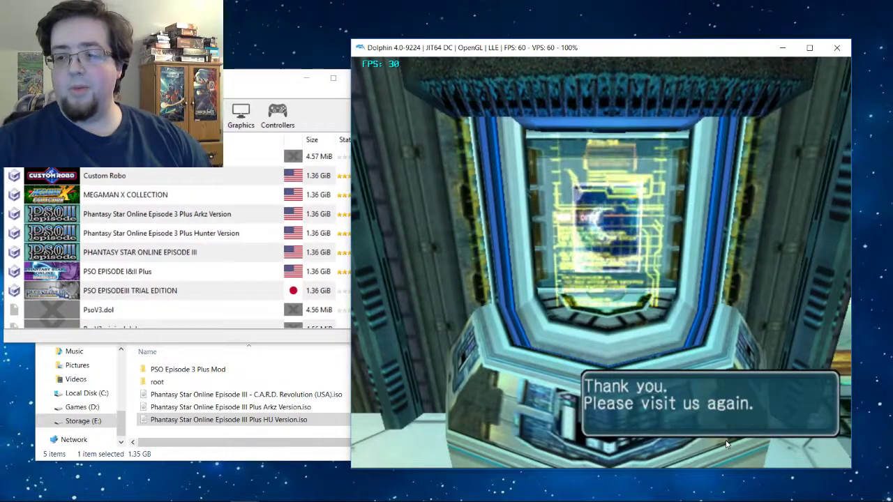
key("x")
key("Up")
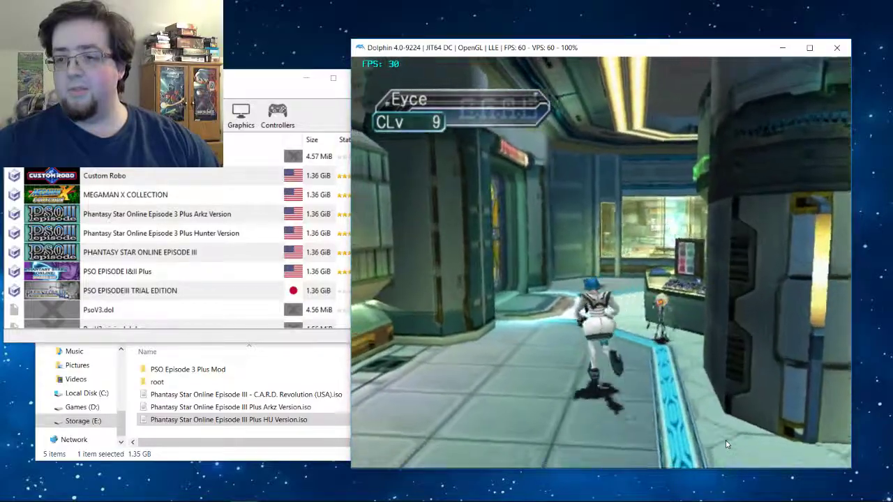
key("Up")
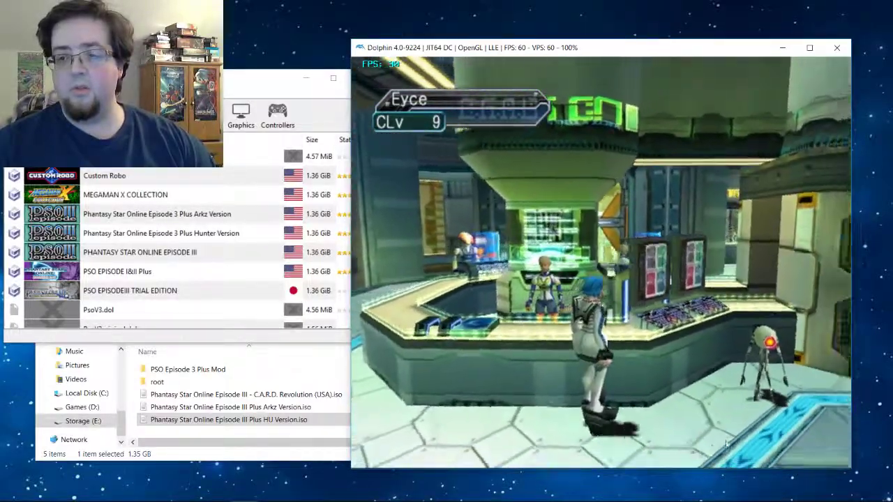
key("z")
key("z")
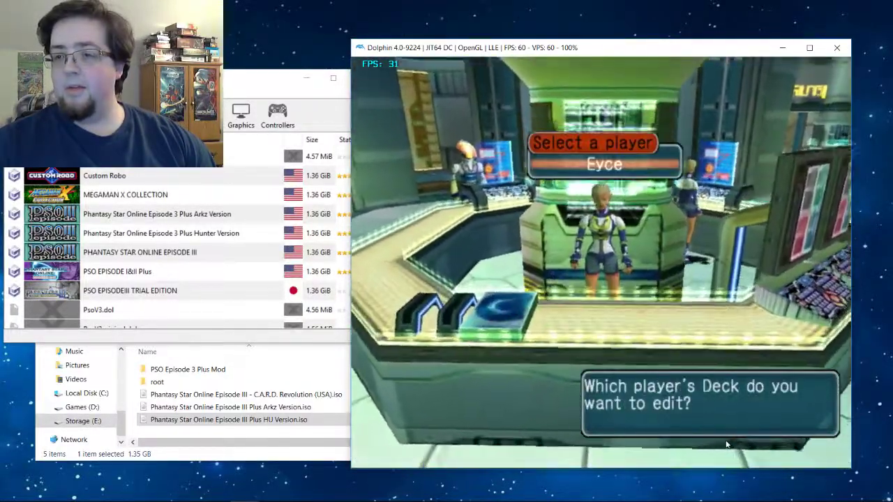
key("z")
key("Right")
key("Right")
key("z")
key("z")
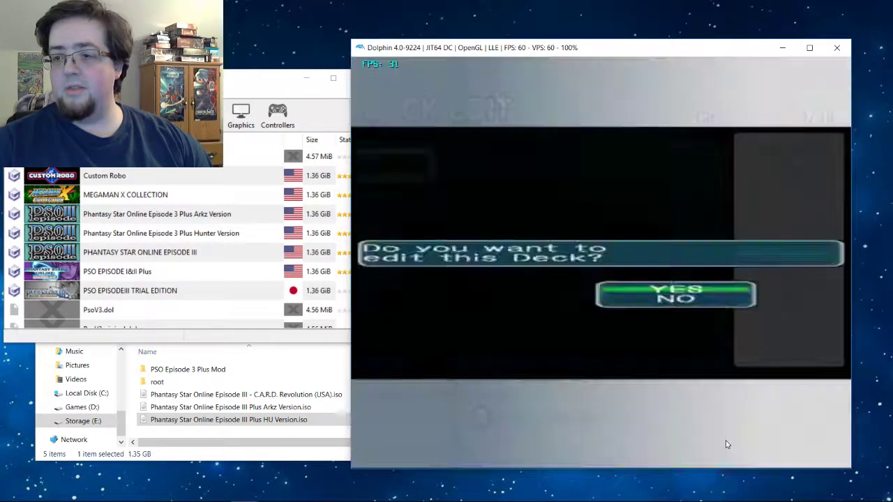
key("z")
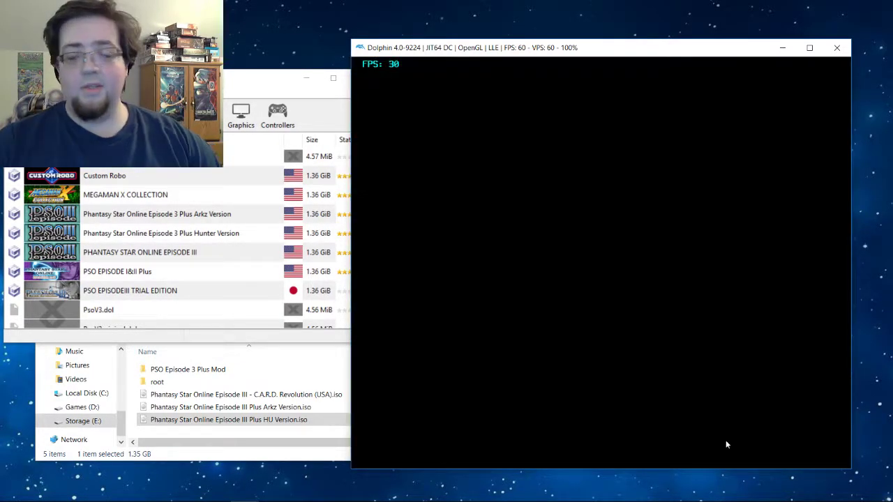
Step: Add the Reflection card to the Glustr deck and remove Wall
key("Down")
key("Down")
key("Down")
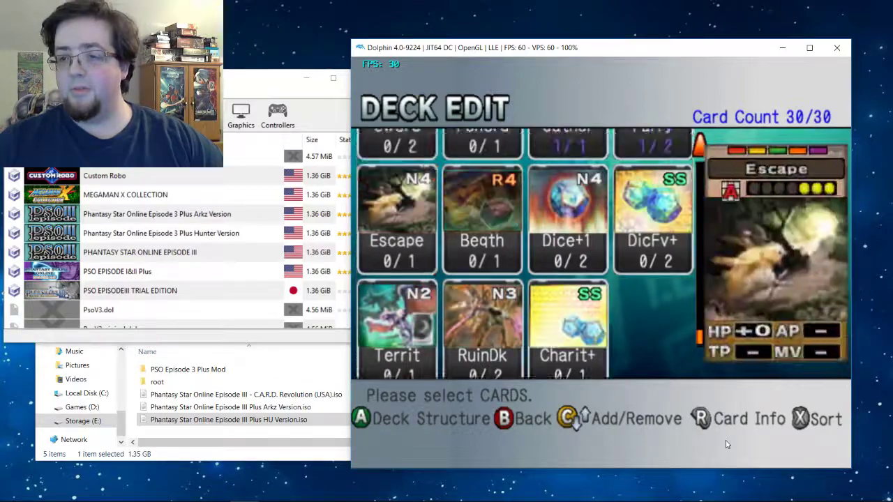
key("Down")
key("Down")
key("Right")
key("Up")
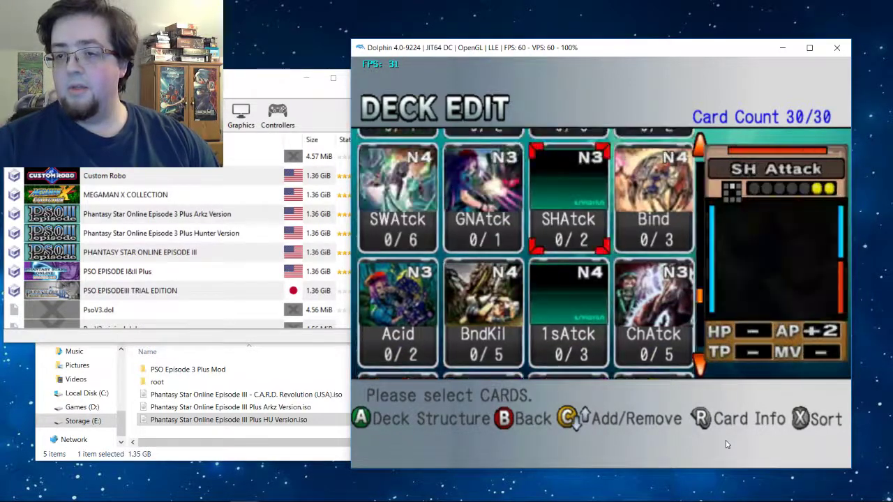
key("Down")
key("Down")
key("Down")
key("Down")
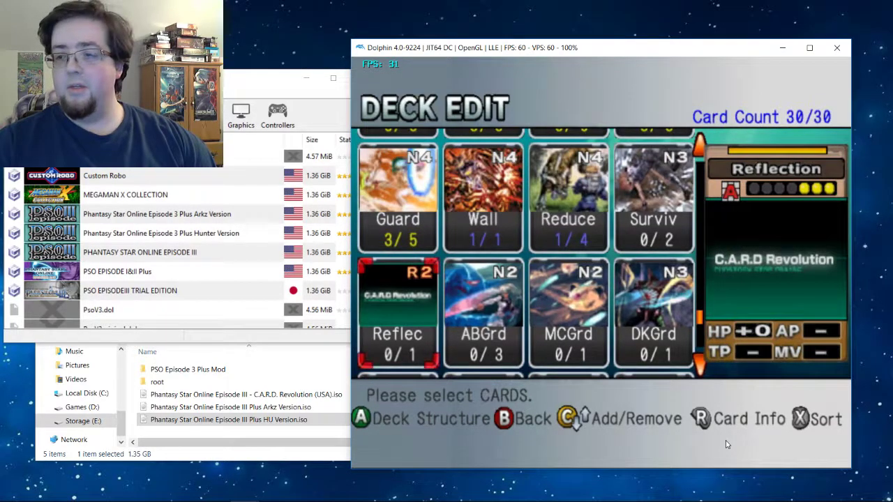
key("i")
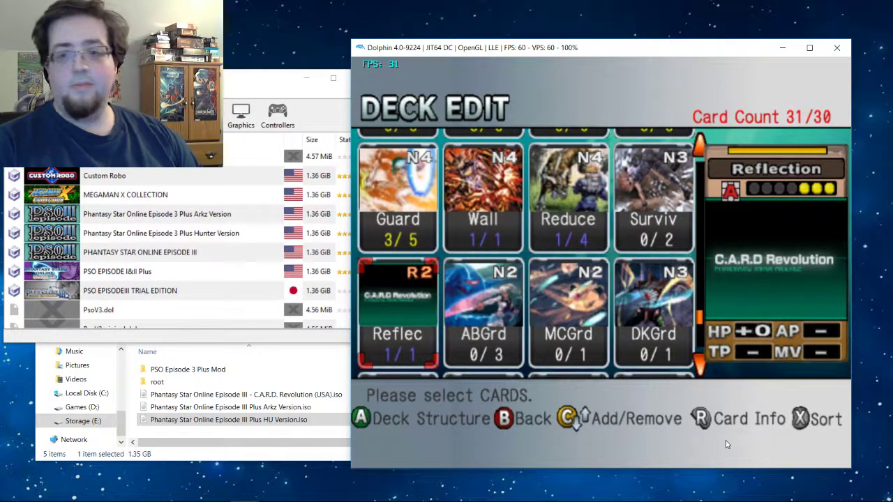
key("Up")
key("Right")
Step: Finish editing the Glustr deck and save the changes to the memory card
key("k")
key("z")
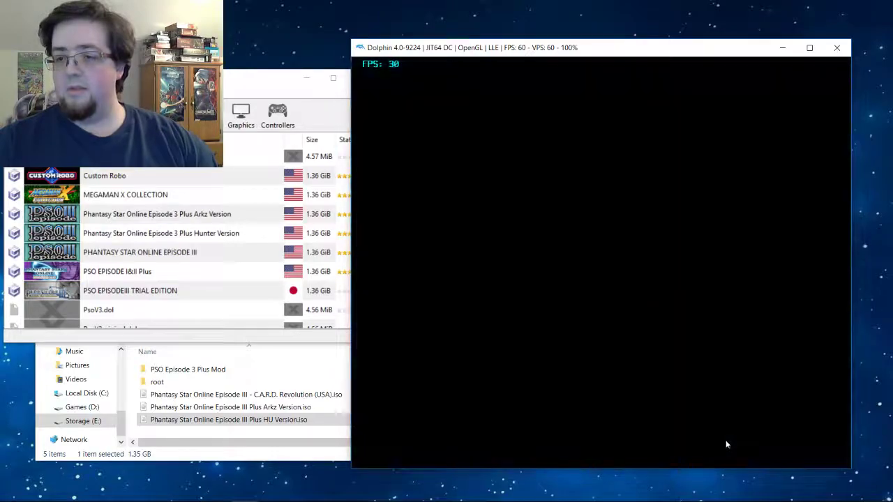
key("Up")
key("x")
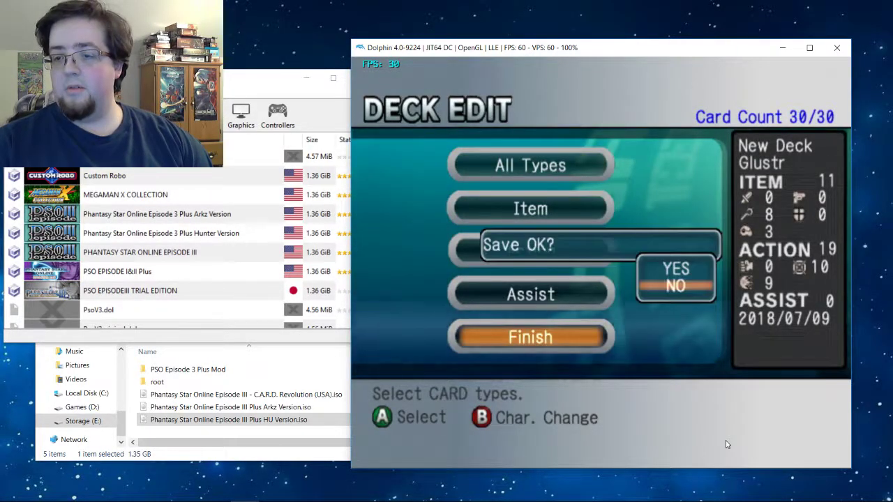
key("Up")
key("x")
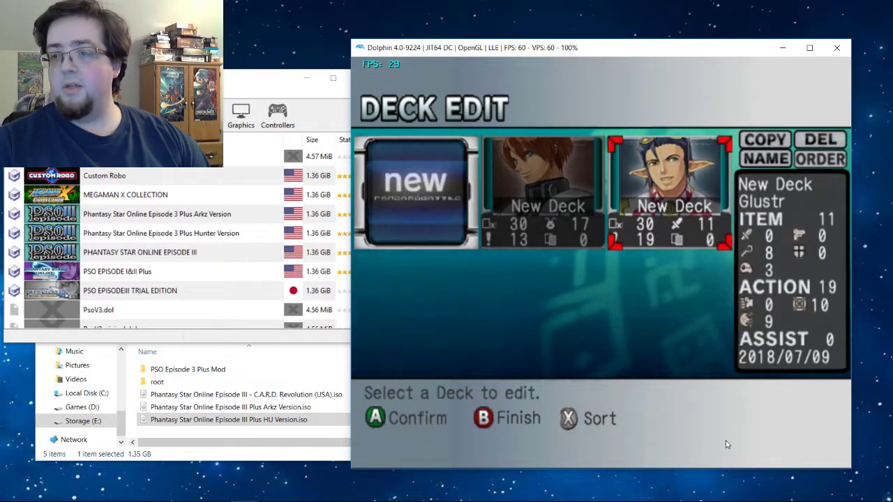
key("z")
key("Up")
key("x")
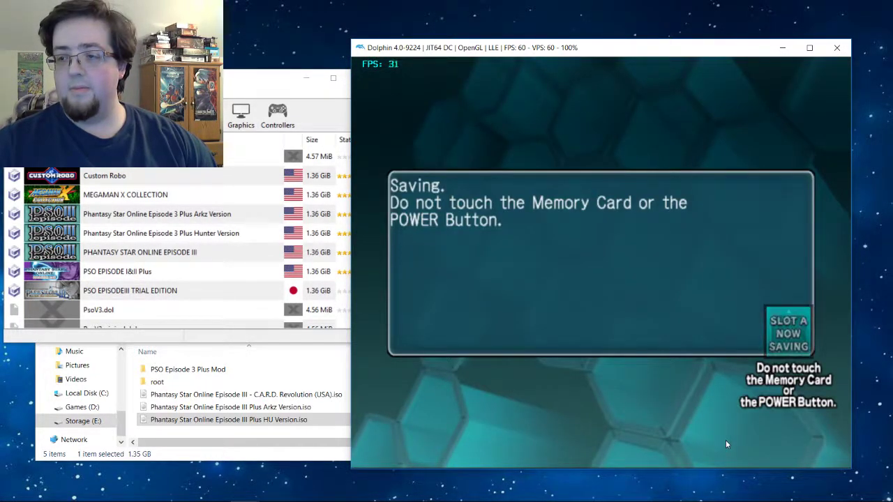
Step: Reopen deck editing for Eyce's Glustr deck
key("x")
key("x")
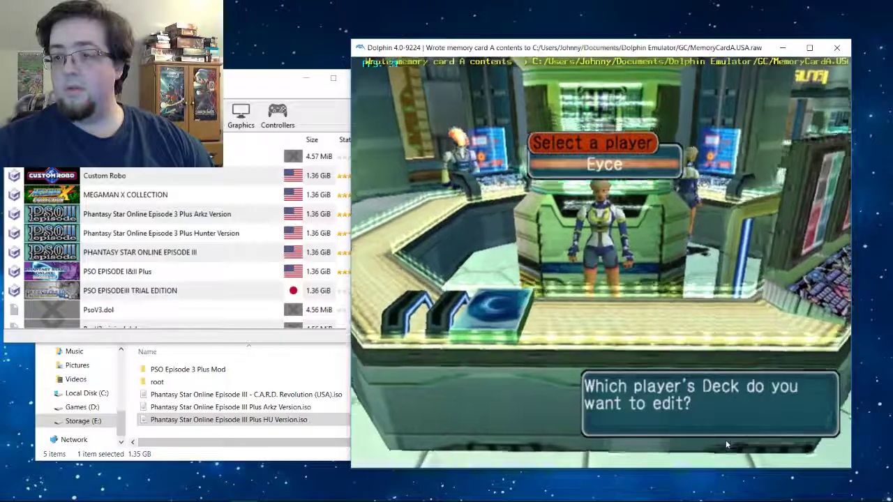
key("x")
key("x")
key("Right")
key("Left")
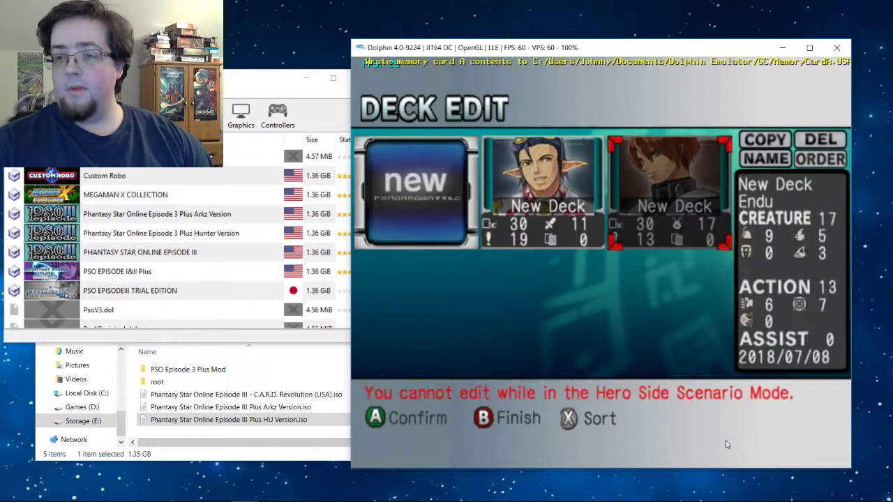
key("Left")
key("Right")
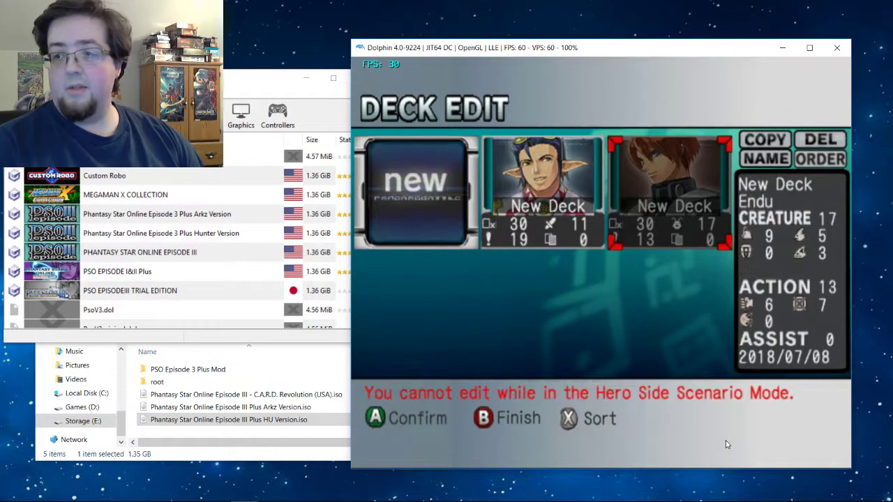
key("Left")
key("Right")
key("Left")
key("x")
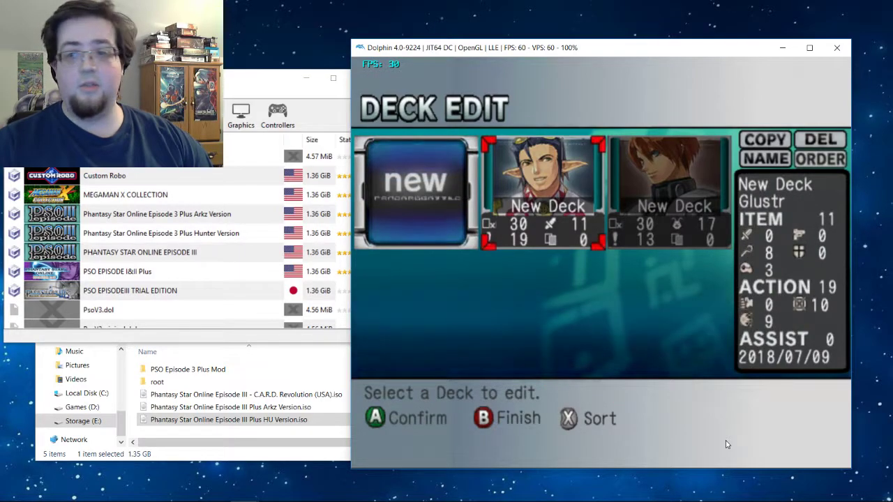
key("x")
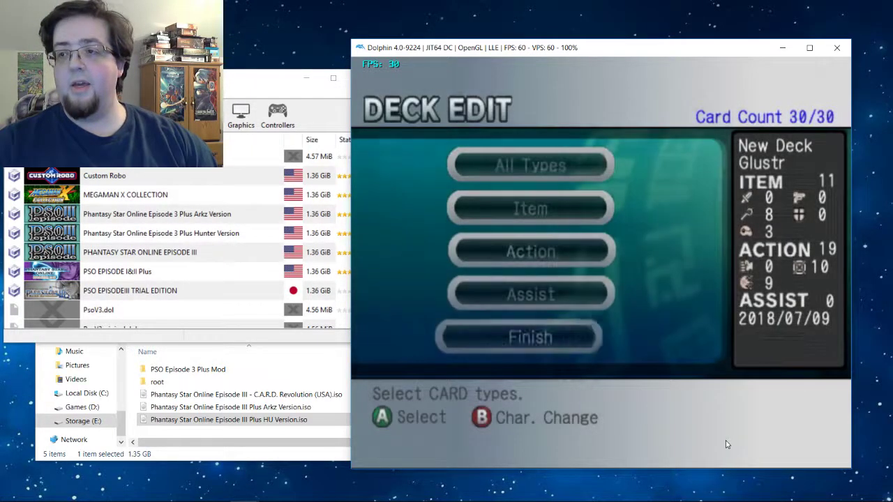
Step: Scroll the full card list to confirm Reflection is in the deck, then back out to the saved decks
key("x")
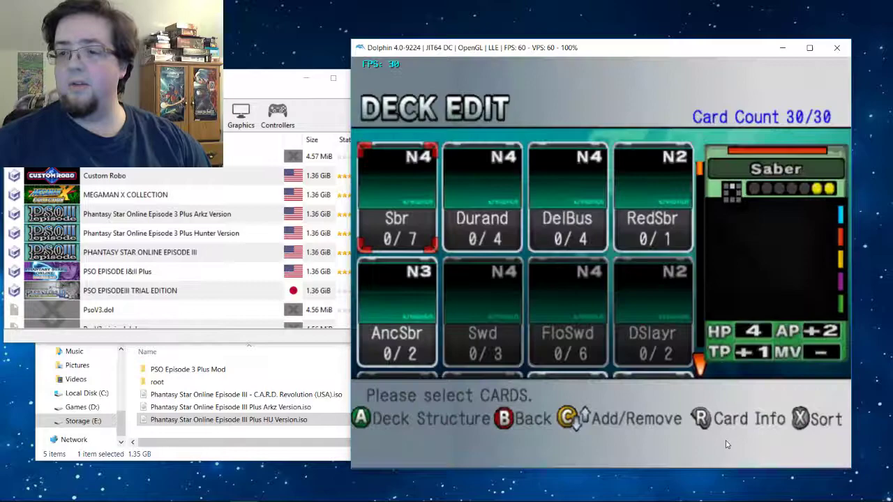
key("Up")
key("Up")
key("Up")
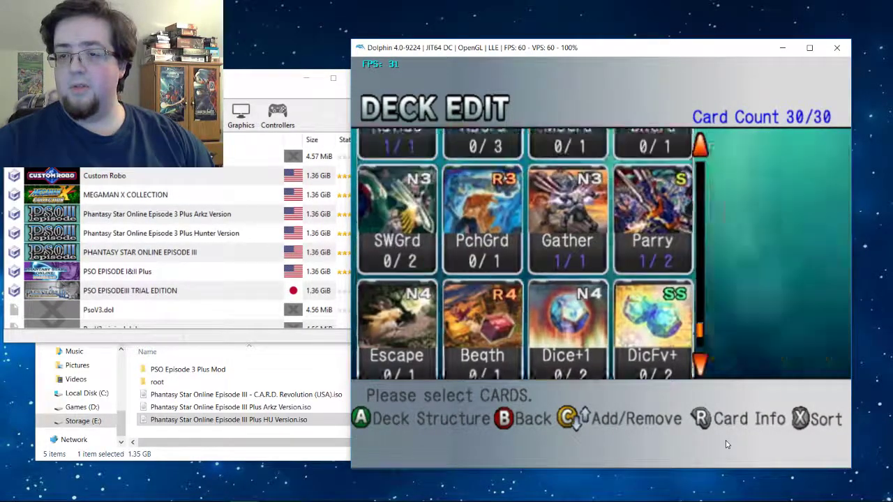
key("Up")
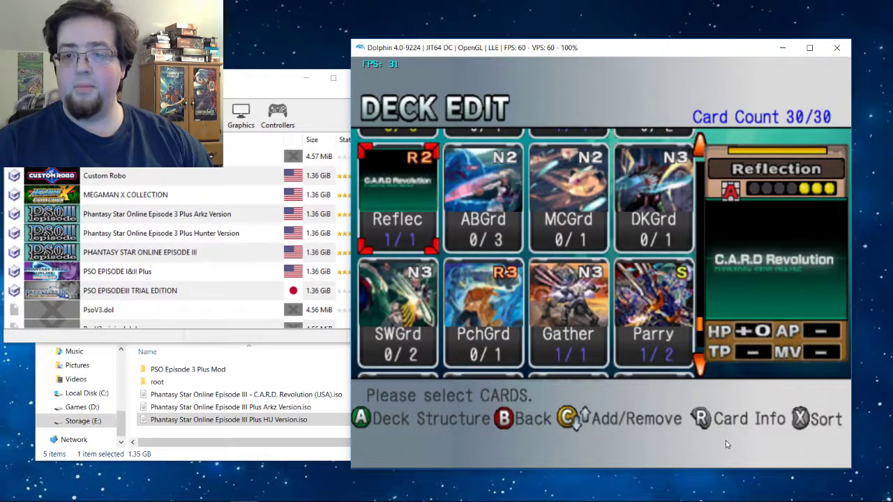
key("z")
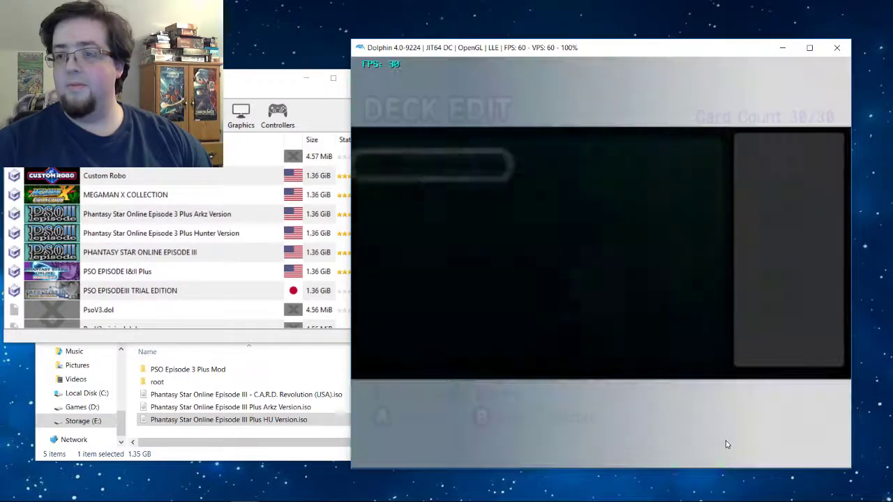
key("z")
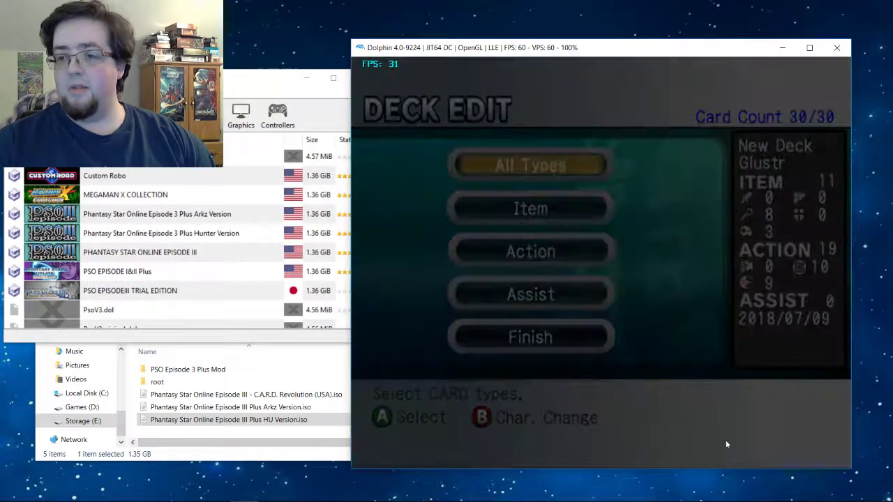
key("z")
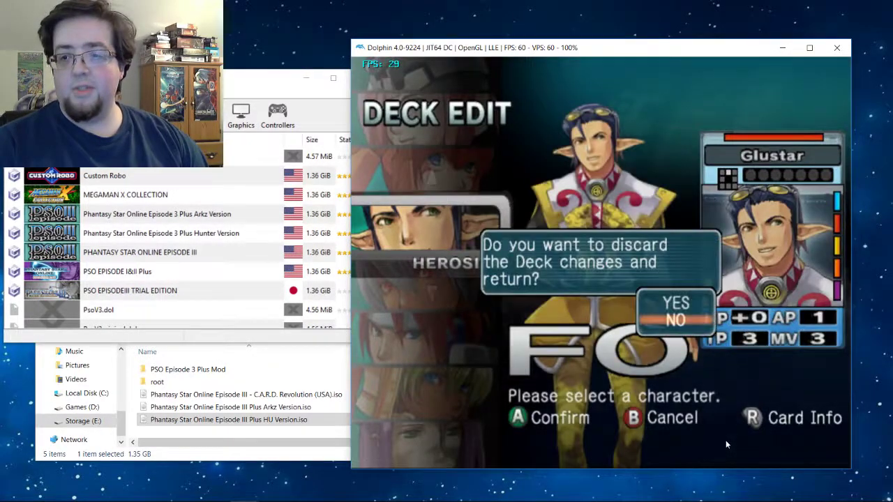
key("x")
key("Right")
key("x")
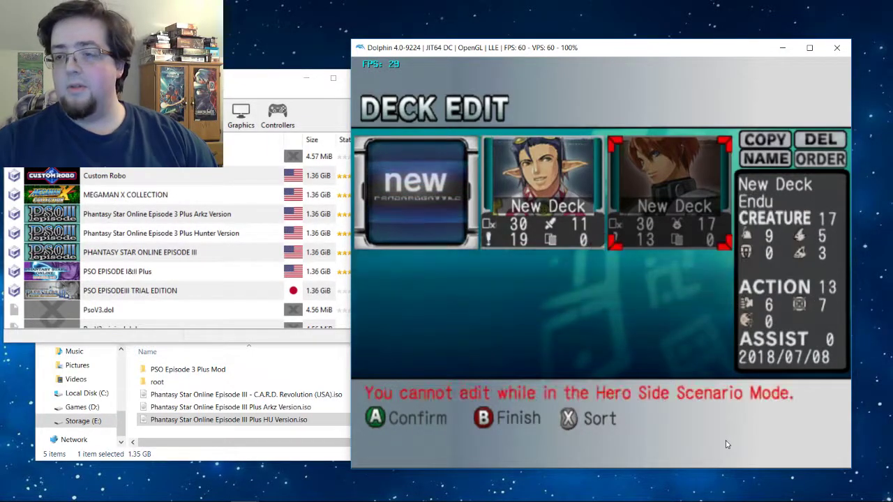
key("Left")
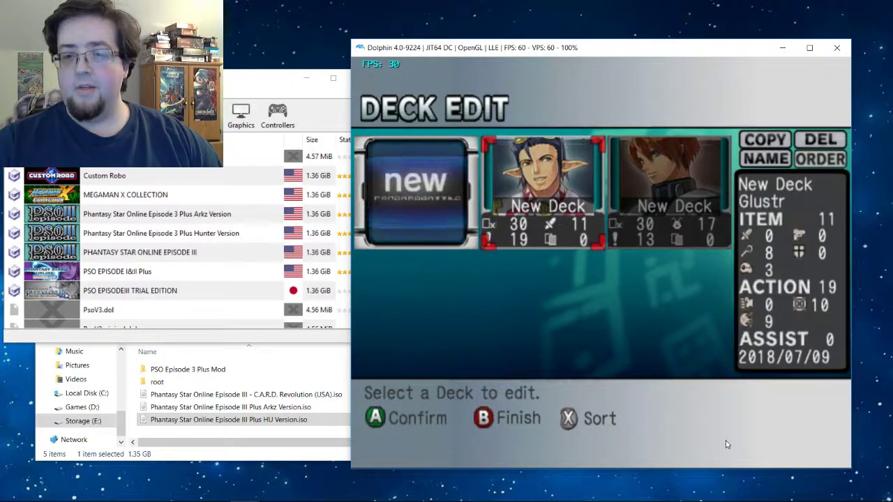
Step: Leave deck editing, run Eyce across the lobby, and talk to the battle entry counter
key("z")
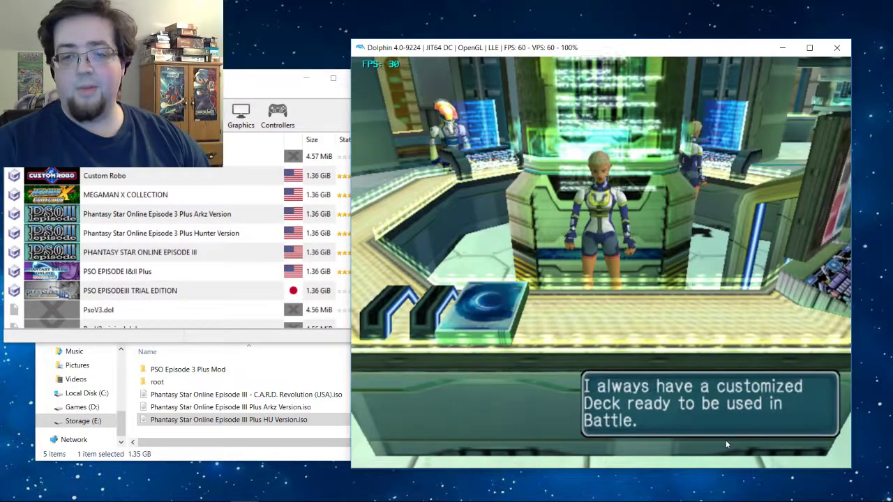
key("Up")
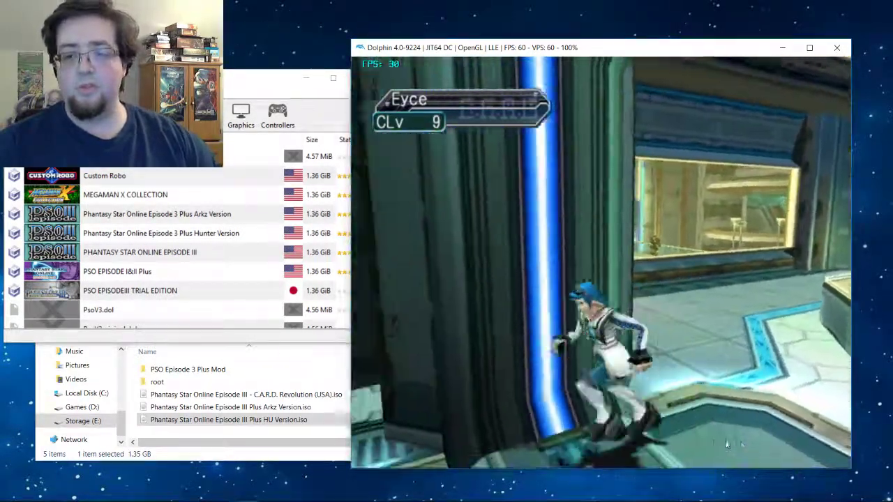
key("Up")
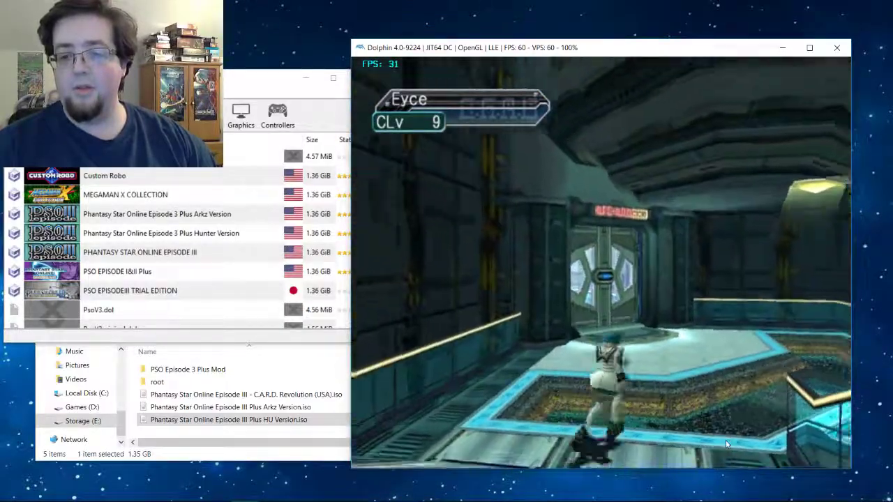
key("Up")
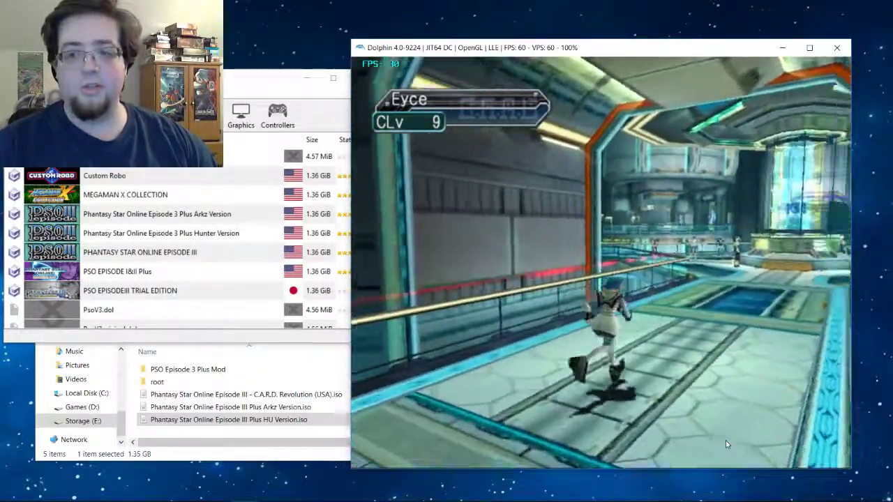
key("Up")
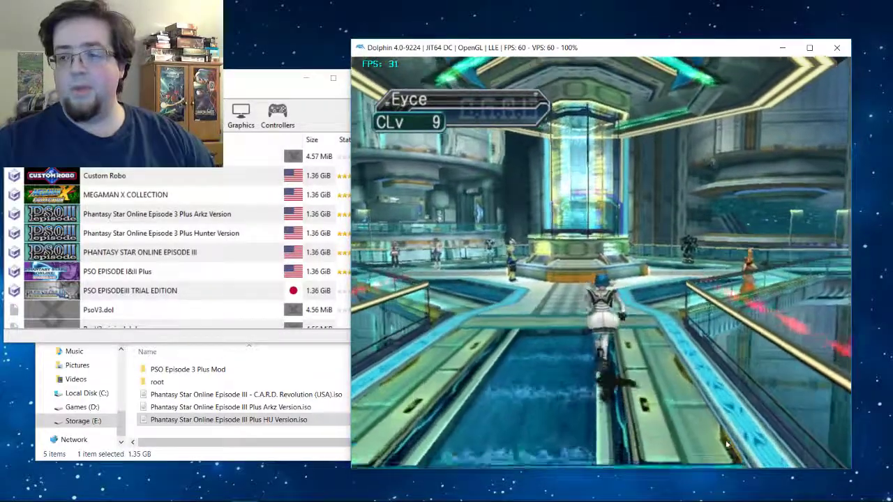
key("Up")
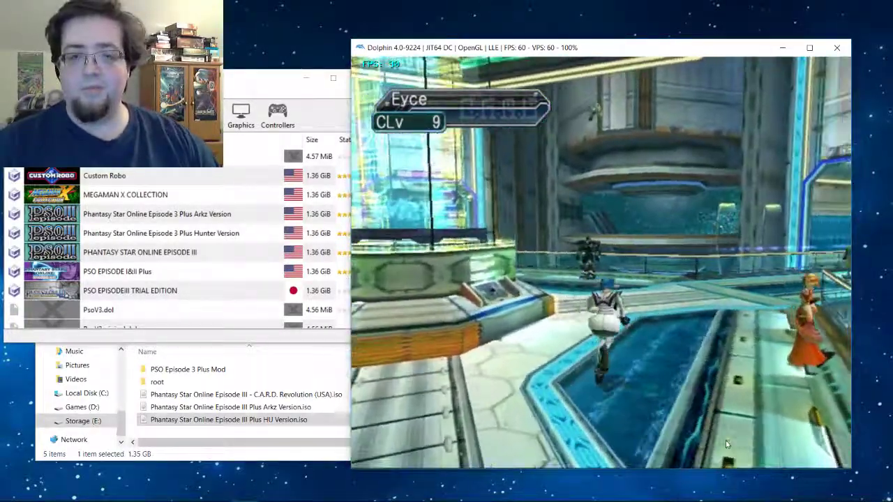
key("Up")
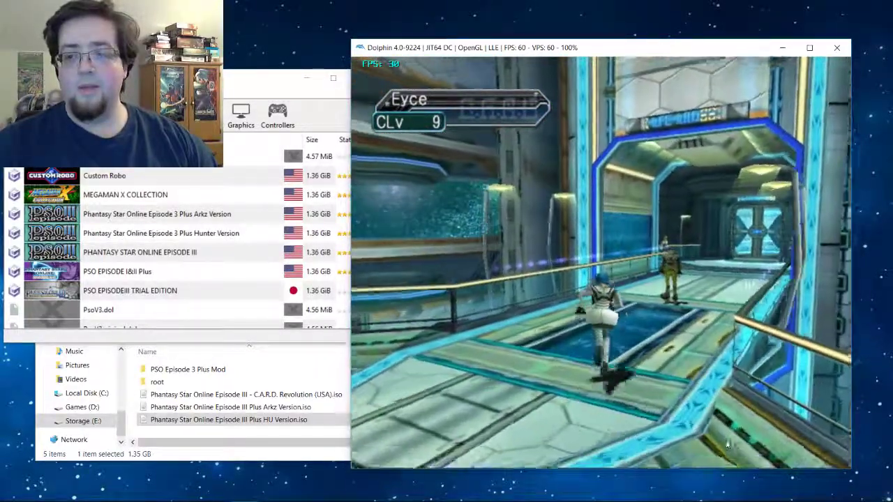
key("Up")
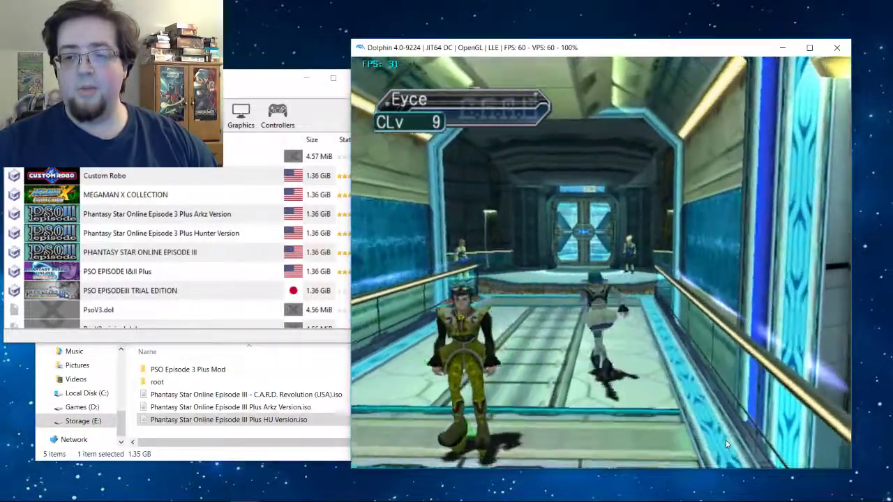
key("Up")
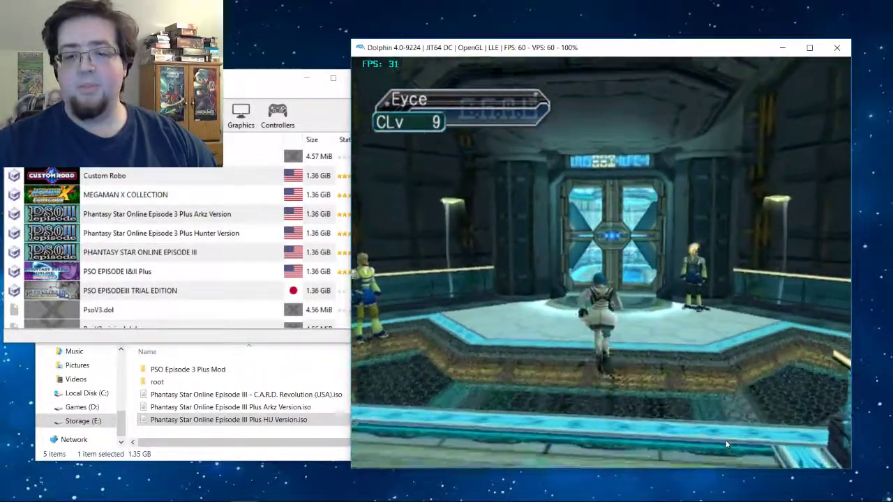
key("Up")
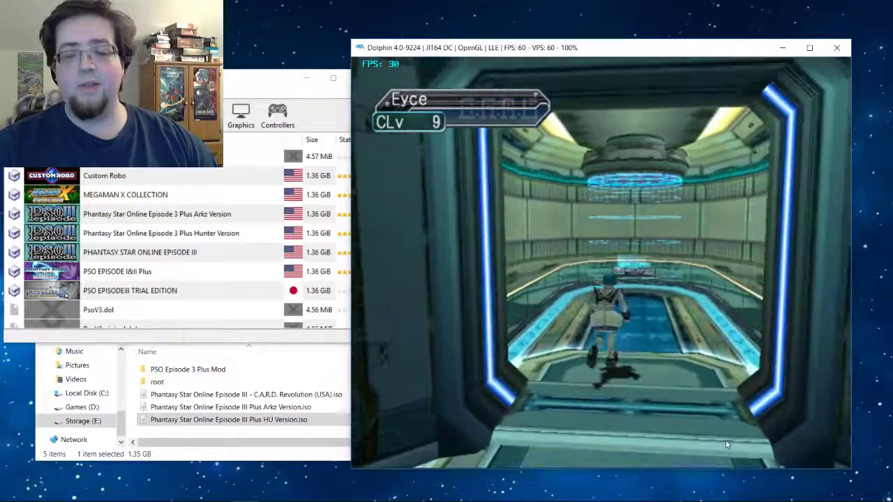
key("x")
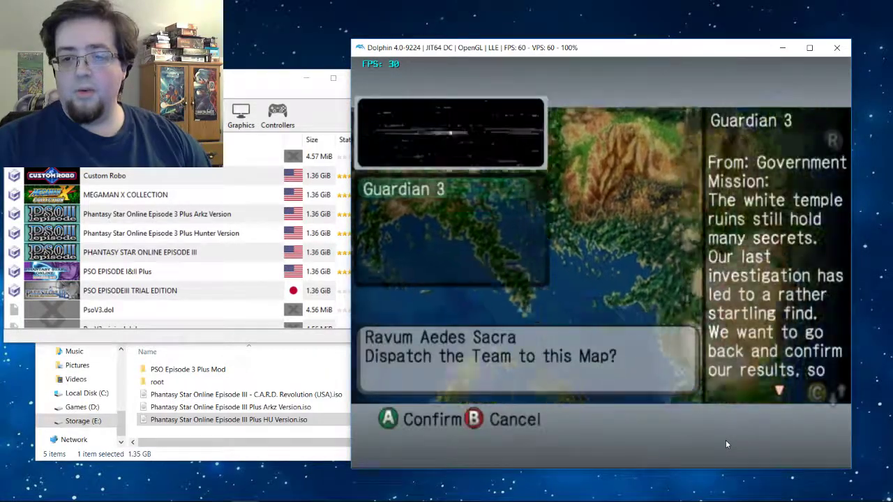
Step: Confirm dispatch to Guardian 3, pass team selection, and Decide to start the battle against Creinu
key("x")
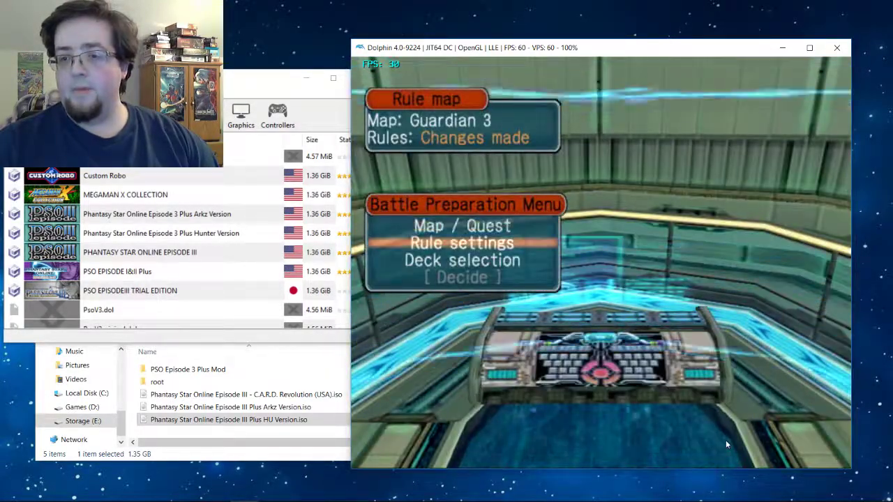
key("x")
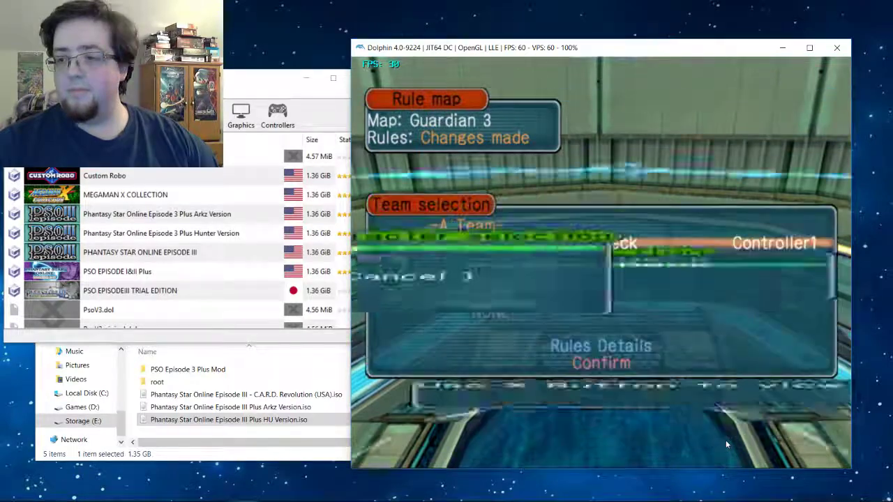
key("x")
key("x")
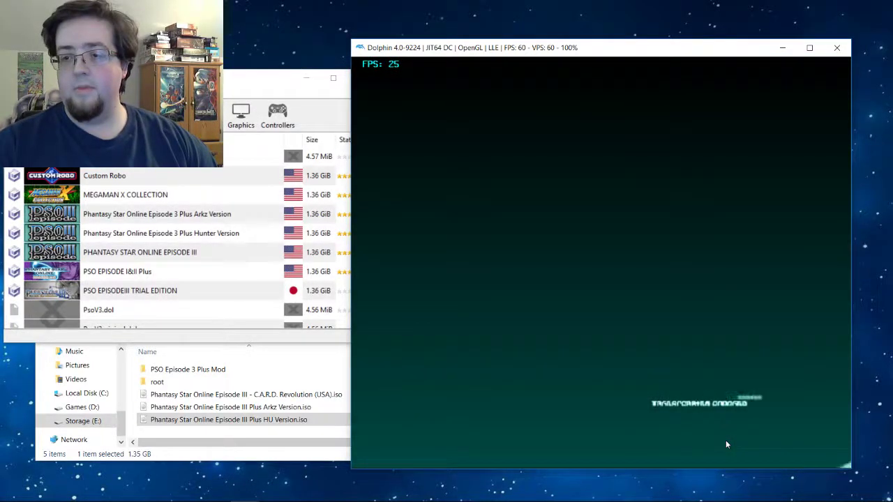